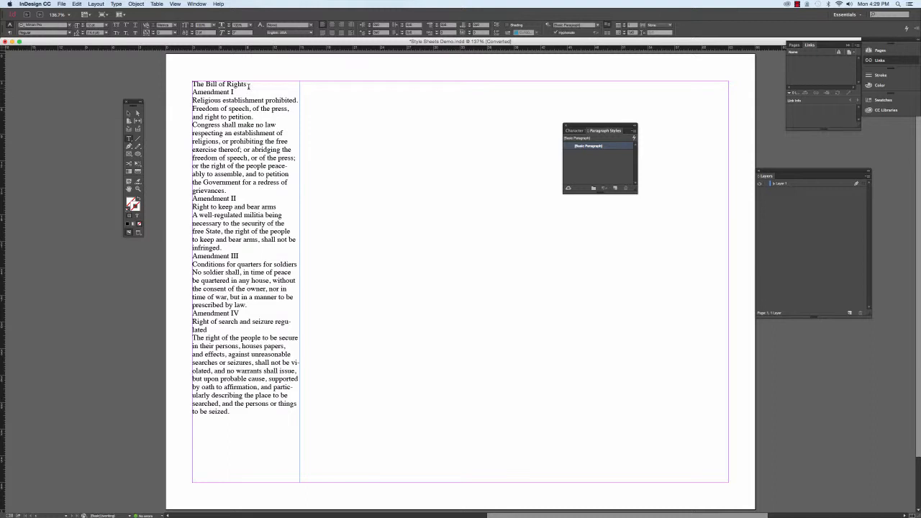
Highlight the title, the Amendment I heading and its body text in turn to examine the document's text levels
left_click_drag(248, 86, 246, 78)
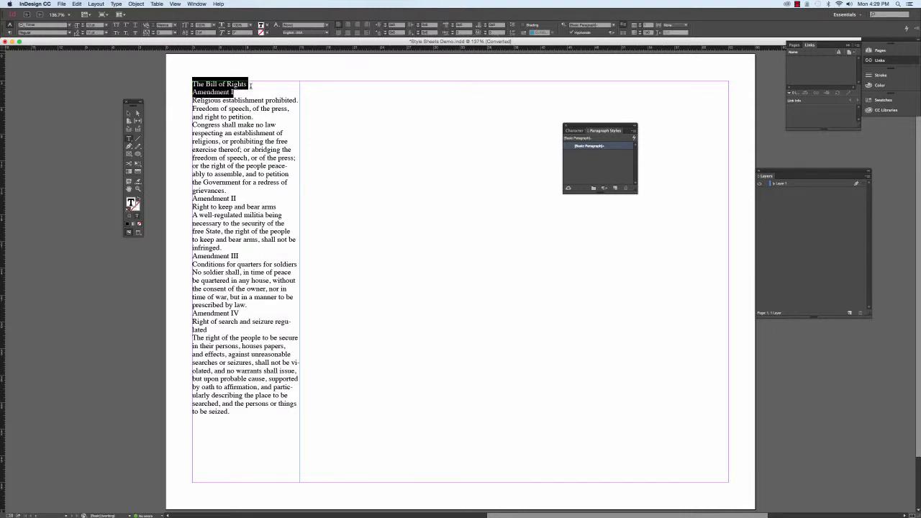
left_click(248, 84)
triple_click(247, 84)
left_click(304, 267)
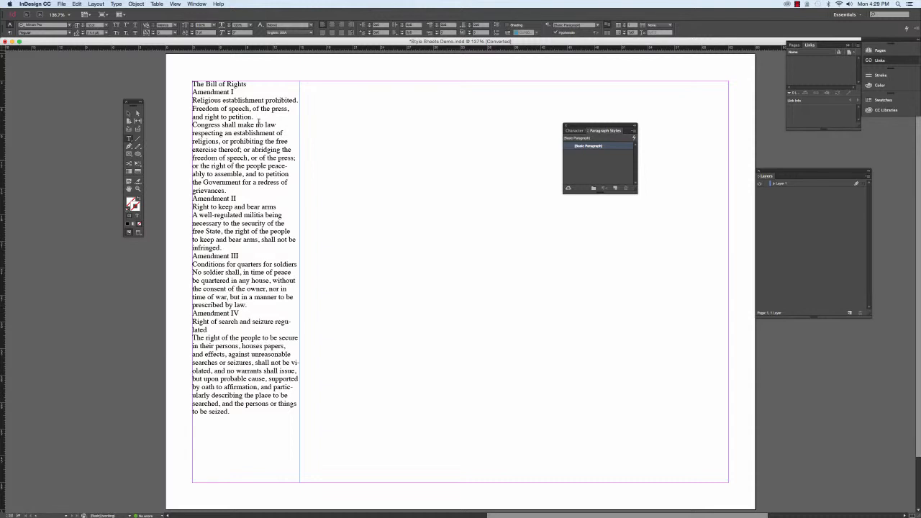
left_click_drag(248, 88, 248, 84)
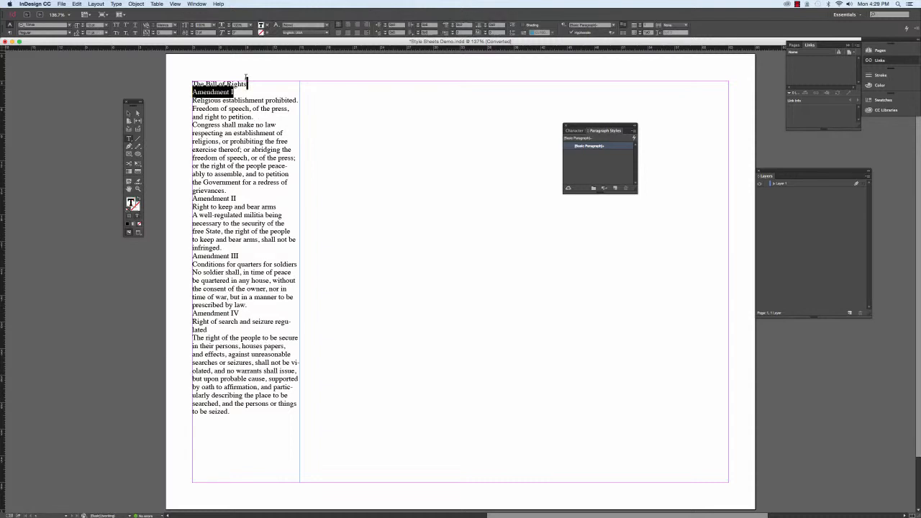
left_click(248, 84)
triple_click(247, 82)
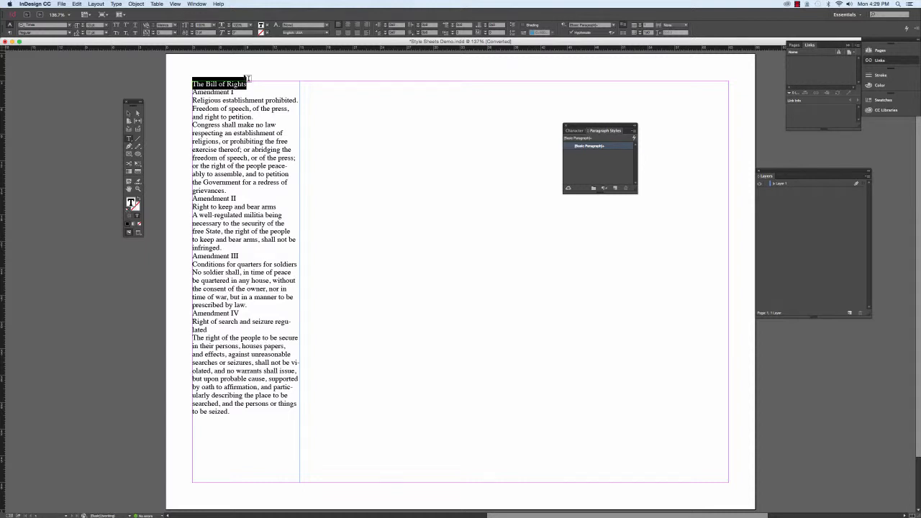
left_click_drag(235, 91, 192, 91)
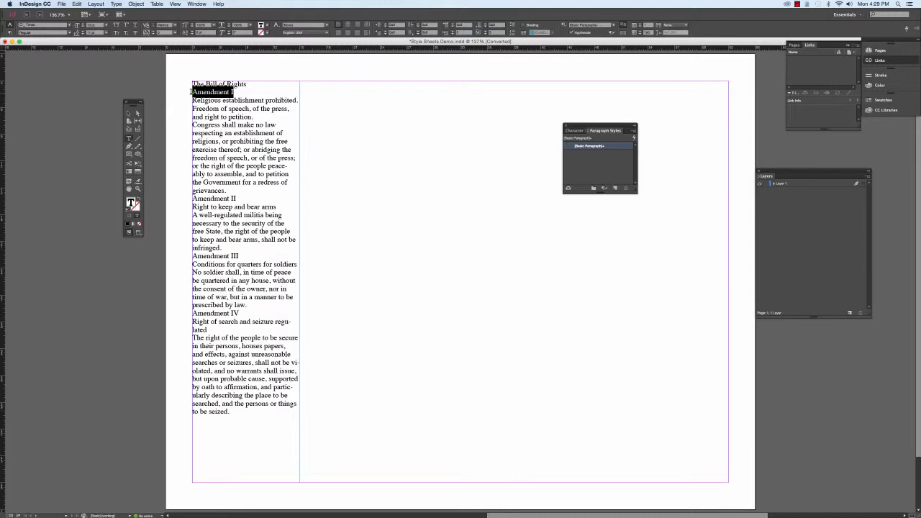
left_click_drag(227, 190, 186, 101)
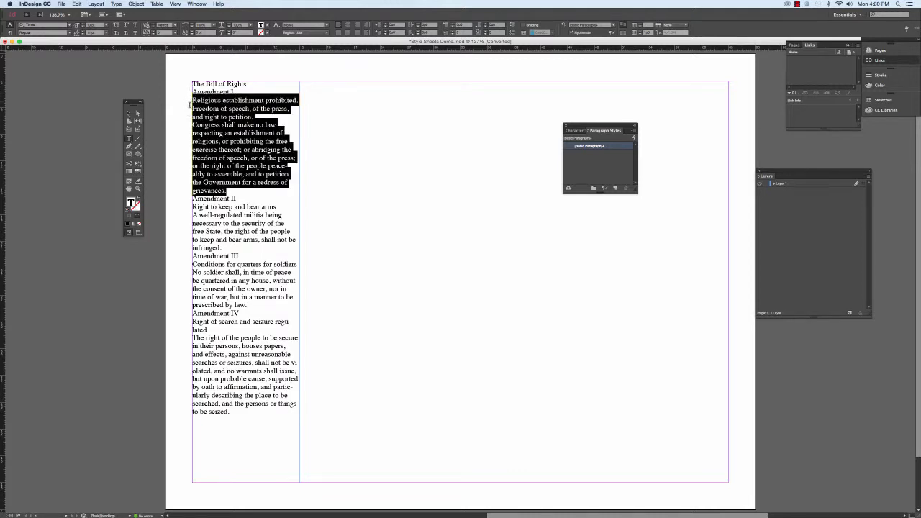
left_click(206, 124)
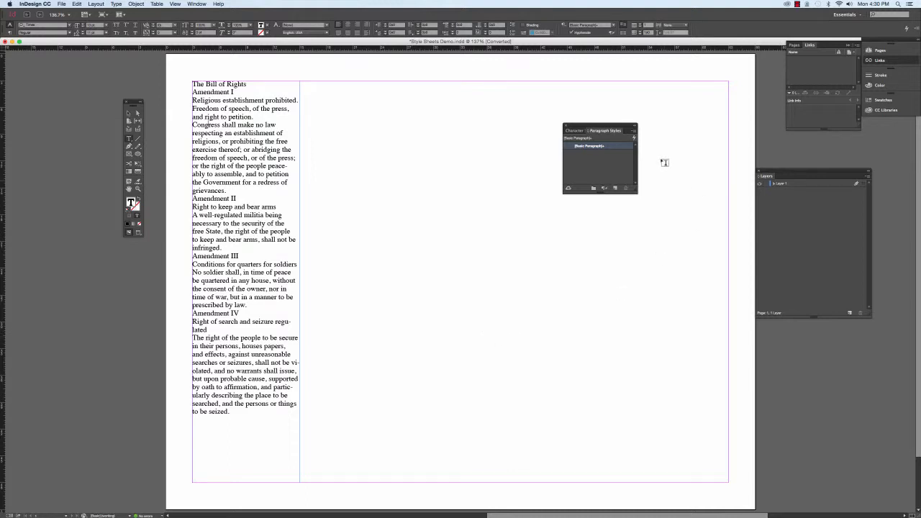
left_click(634, 132)
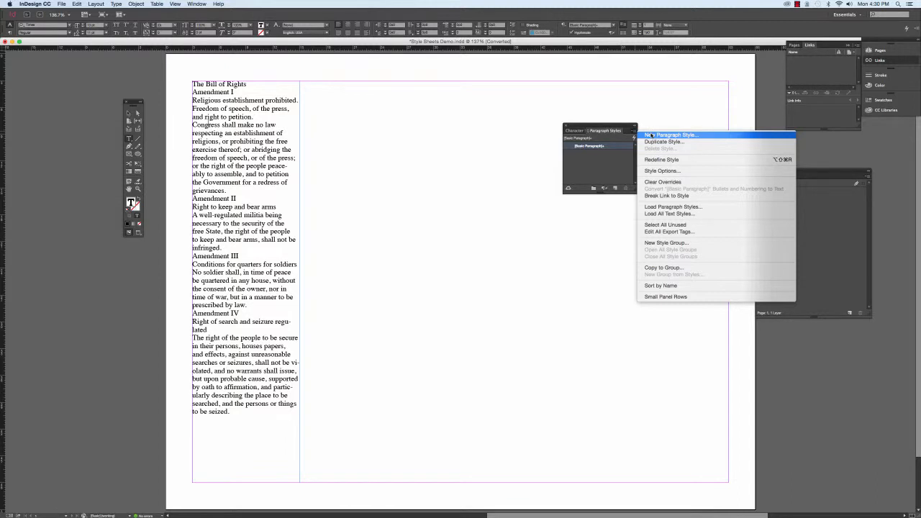
left_click(552, 157)
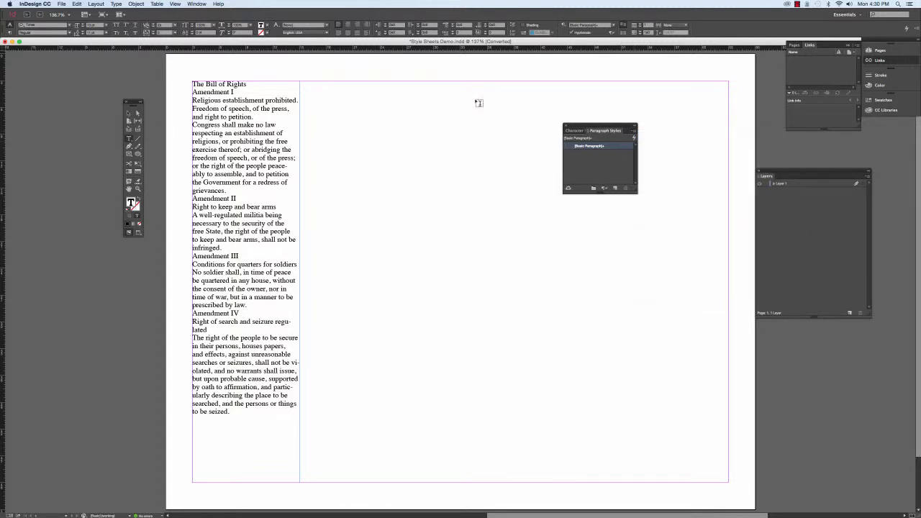
left_click(115, 4)
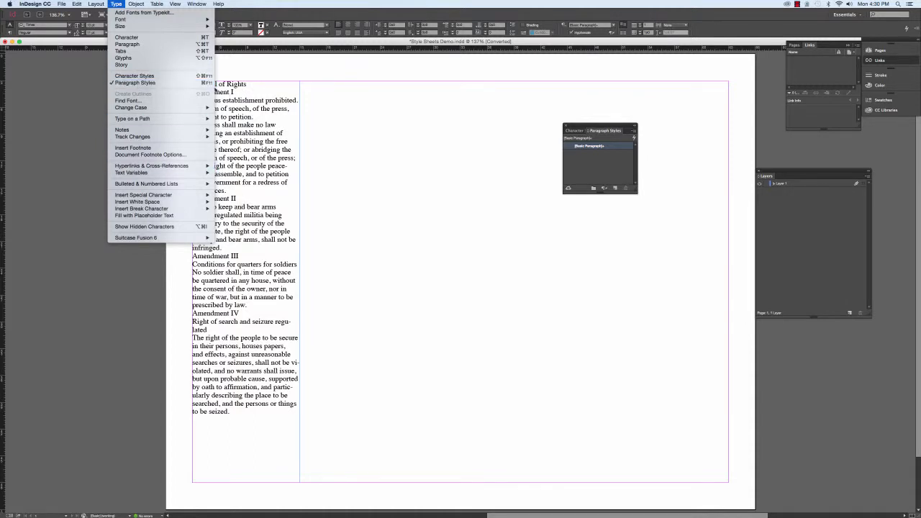
left_click(246, 74)
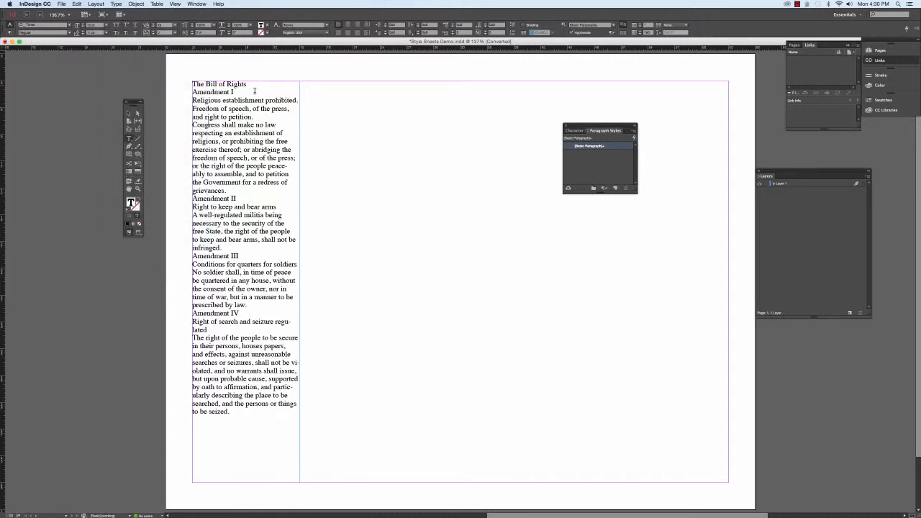
Start a new paragraph style and name it Headline
left_click(634, 131)
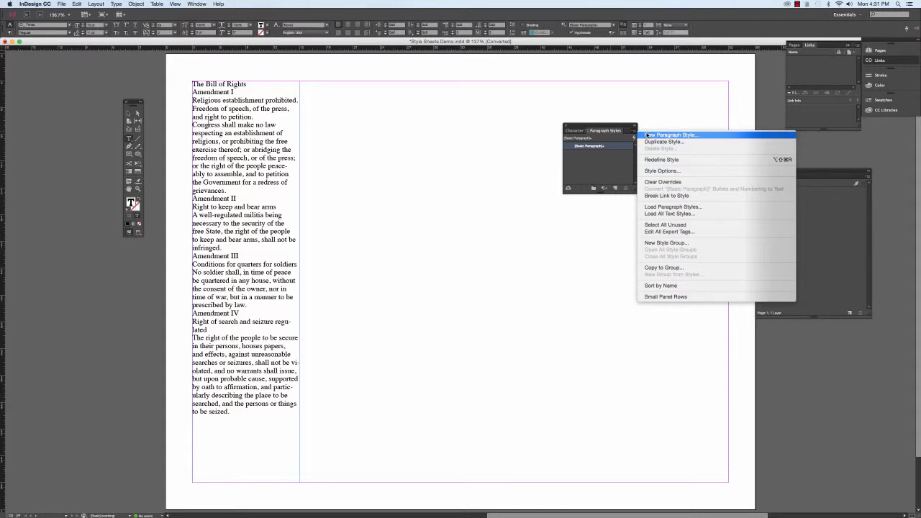
left_click(647, 136)
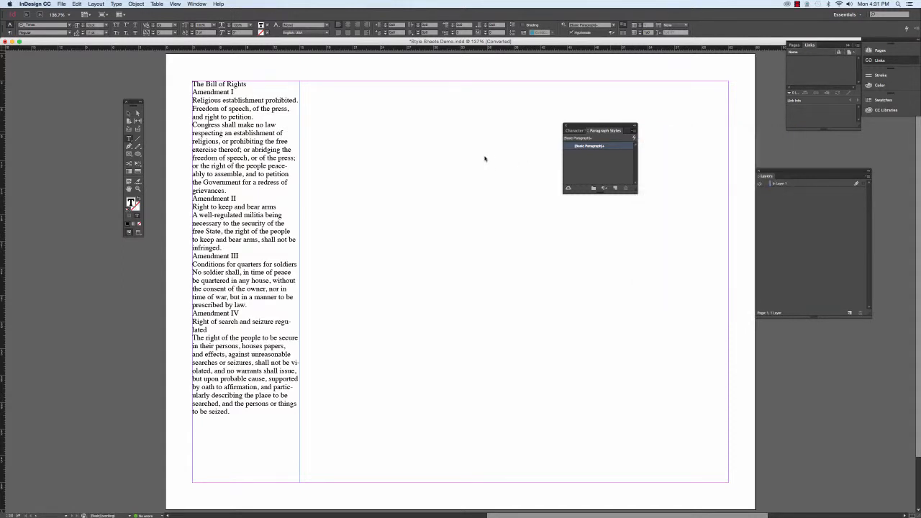
left_click_drag(487, 153, 497, 103)
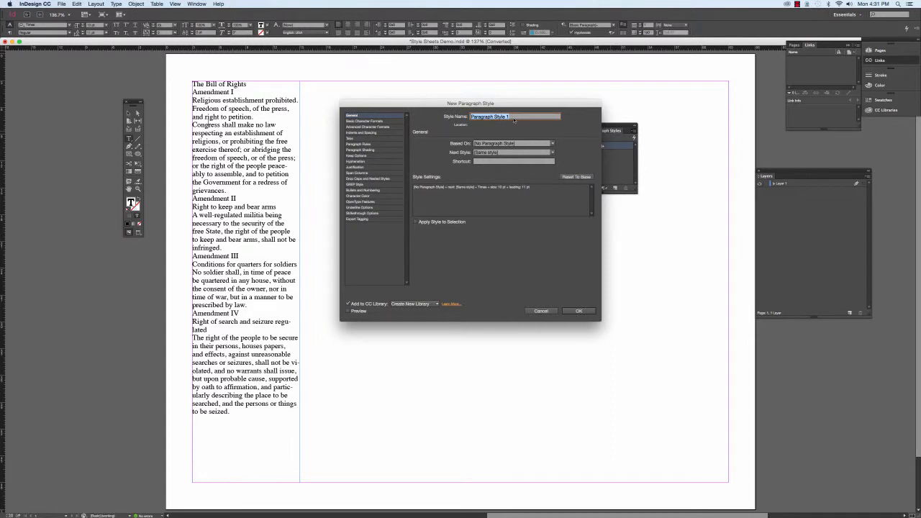
type("Headline")
Set the Headline style's basic character formats to the Arial Black font at 14 pt
left_click(387, 121)
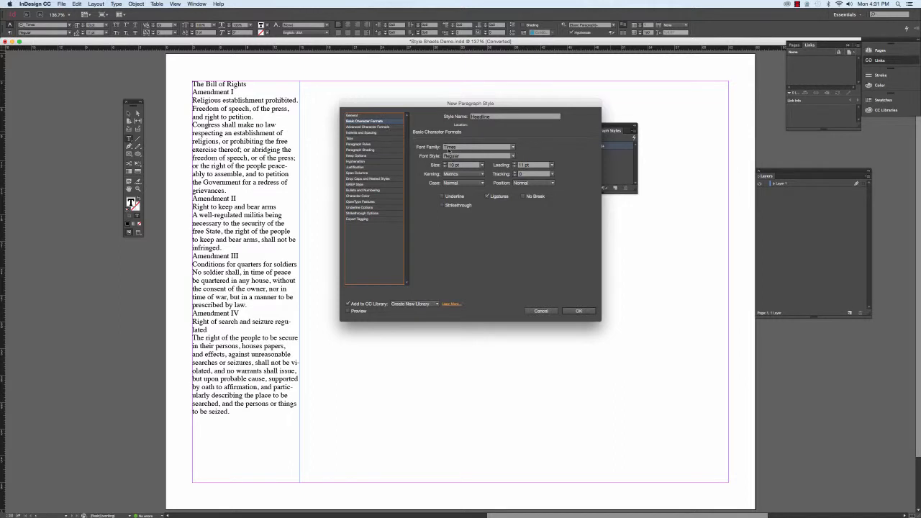
left_click(512, 146)
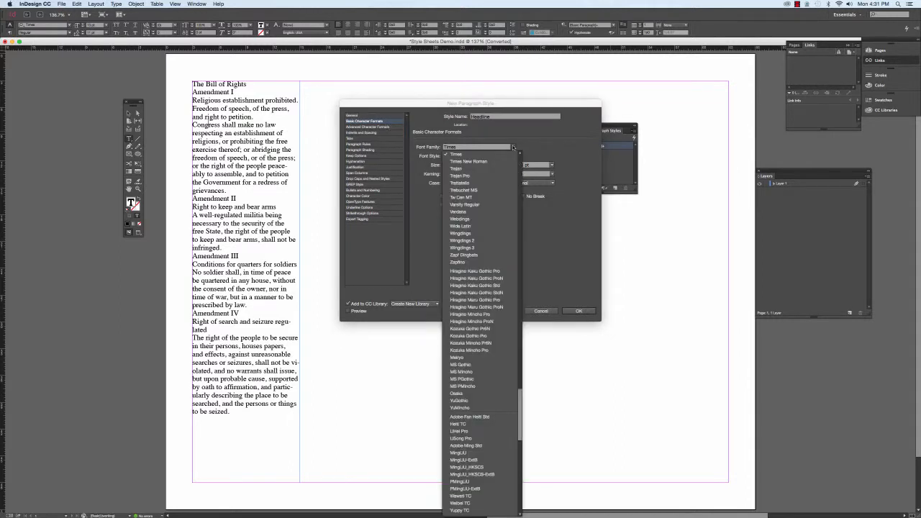
scroll(498, 296, "down", 10)
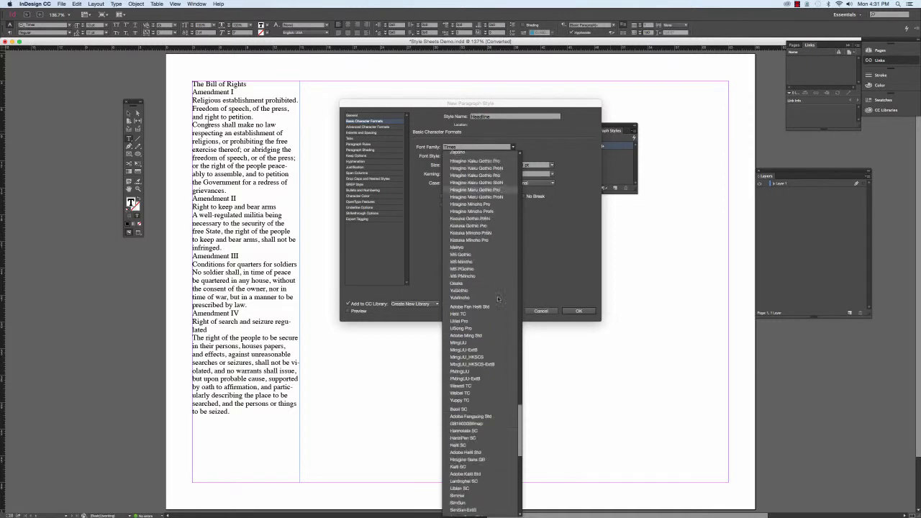
scroll(498, 299, "down", 2)
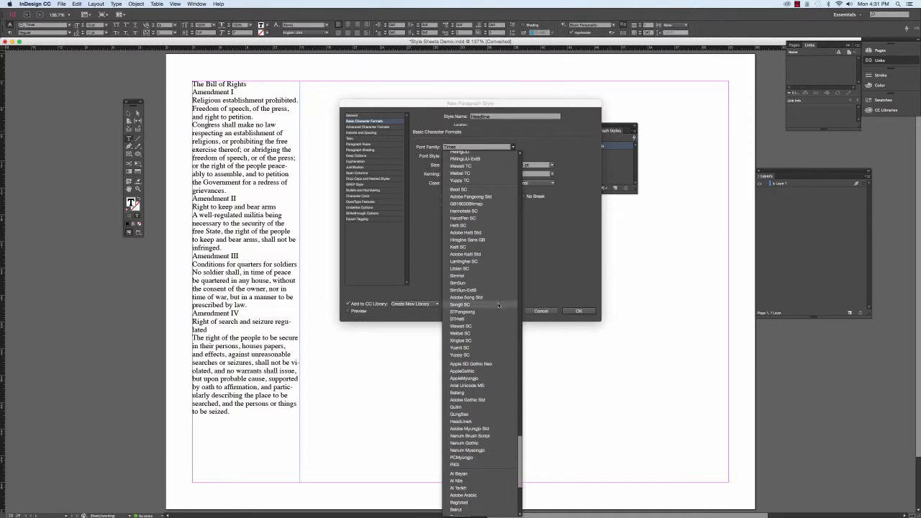
scroll(497, 303, "down", 5)
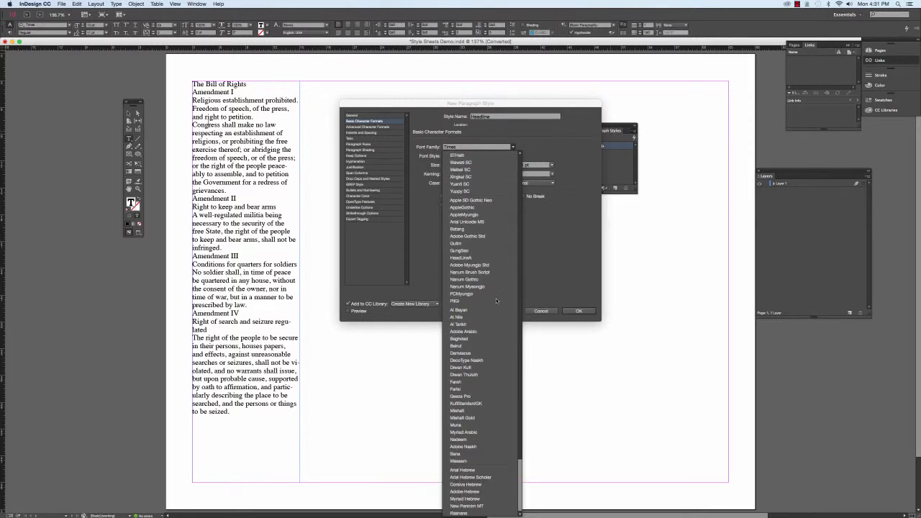
scroll(507, 303, "up", 20)
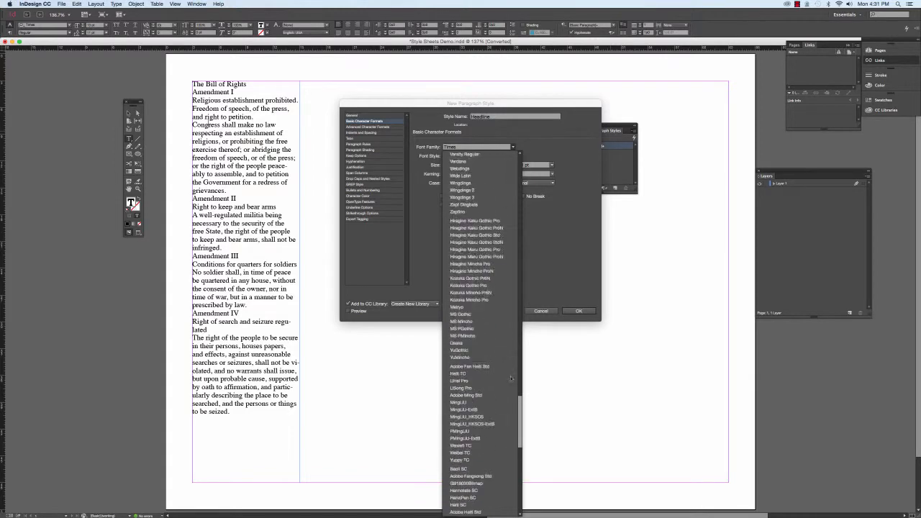
scroll(510, 251, "up", 20)
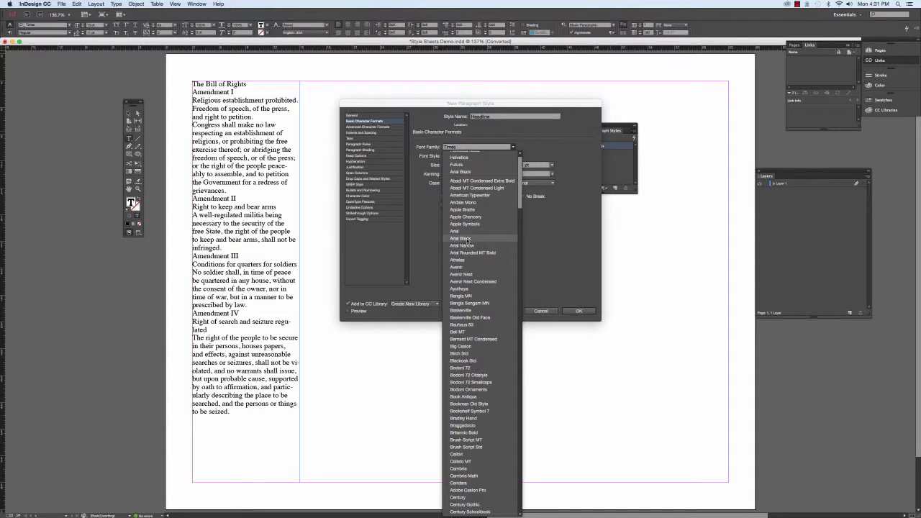
left_click(465, 238)
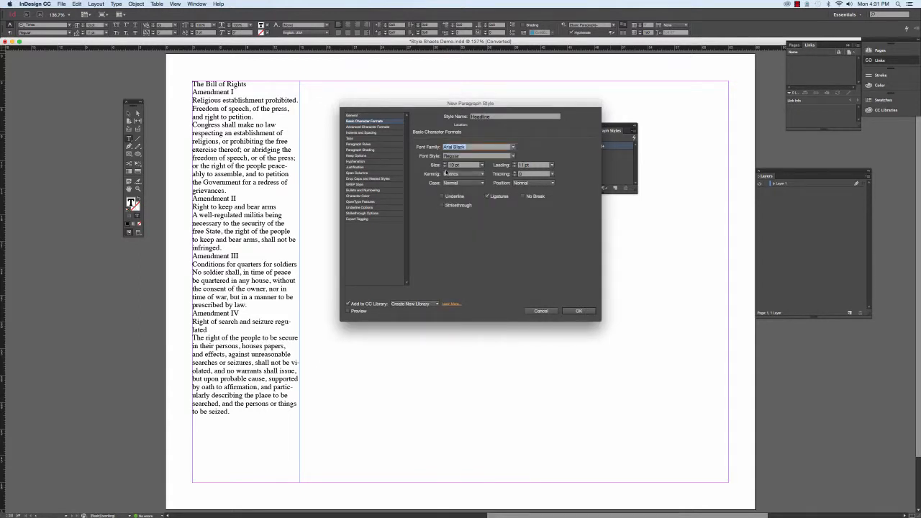
left_click(482, 166)
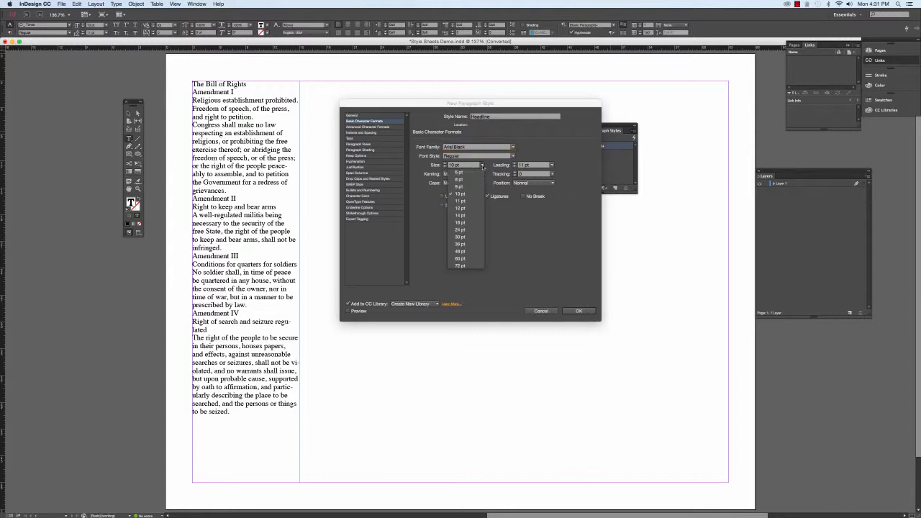
left_click(465, 217)
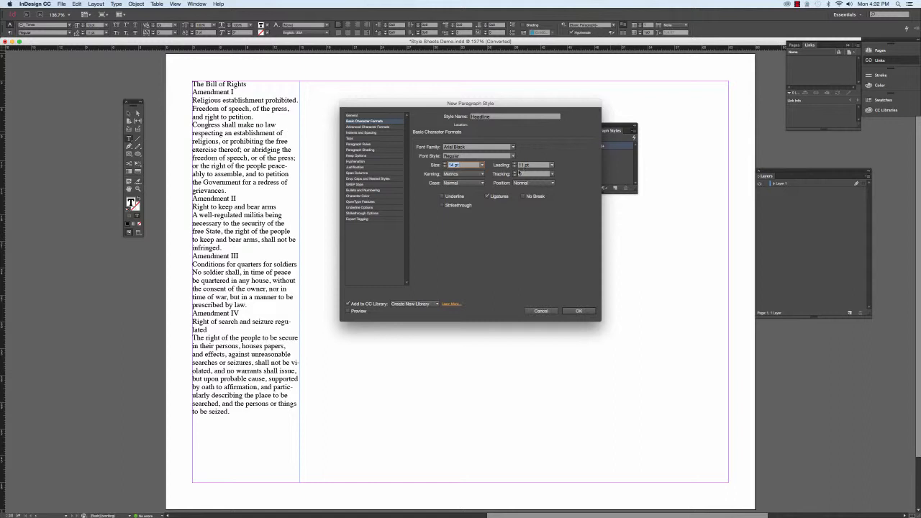
left_click(527, 184)
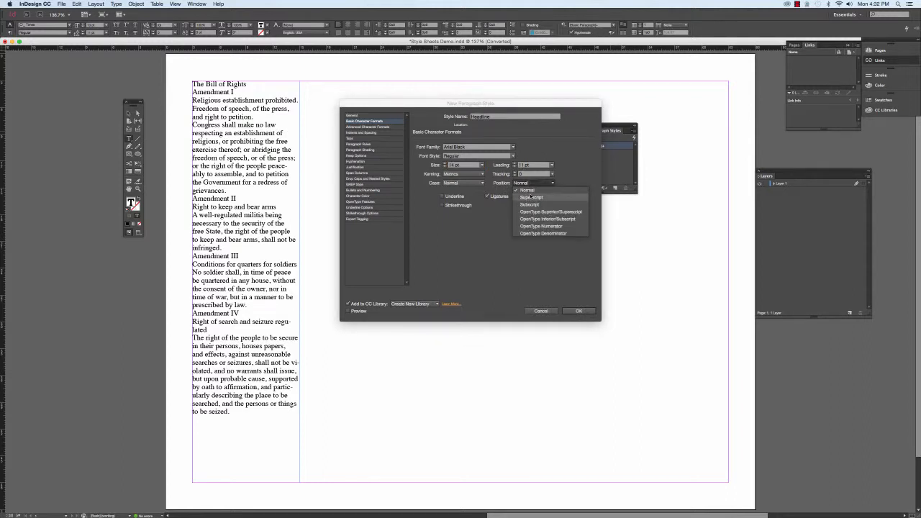
left_click(483, 188)
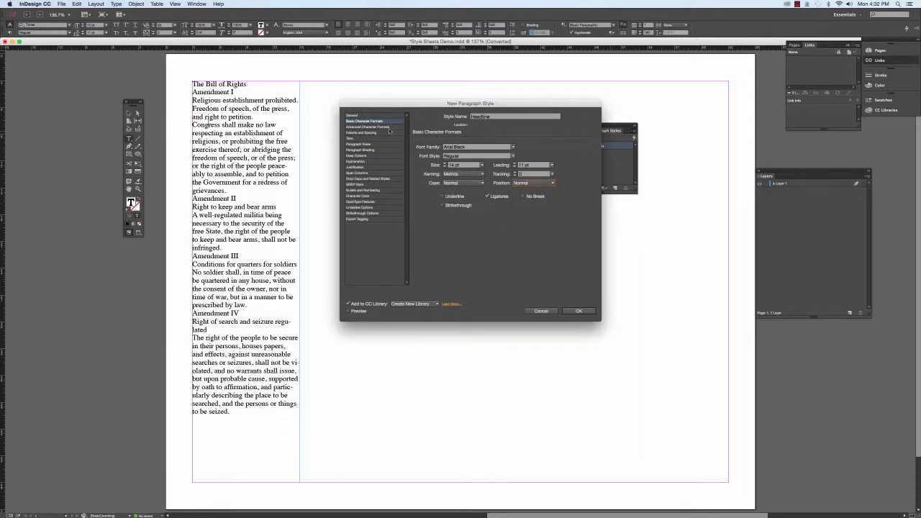
Set the Headline style's paragraph alignment to Center
left_click(387, 127)
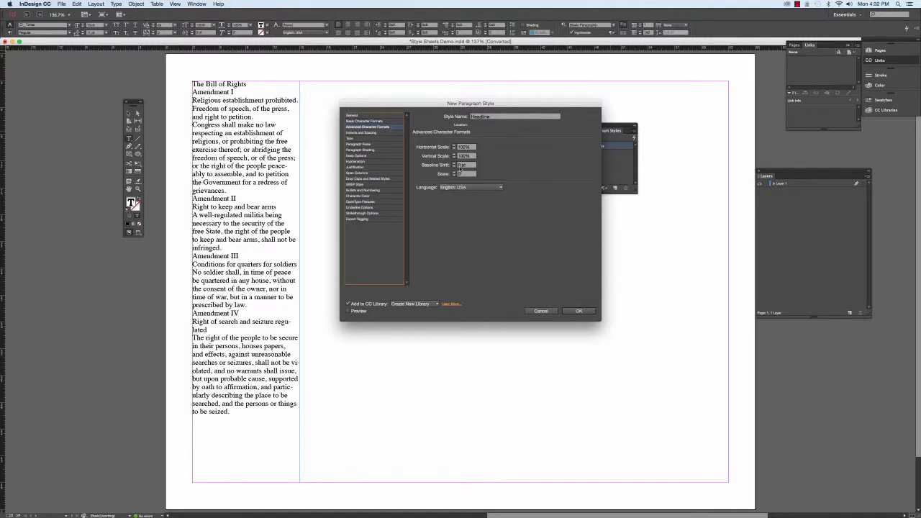
left_click(375, 133)
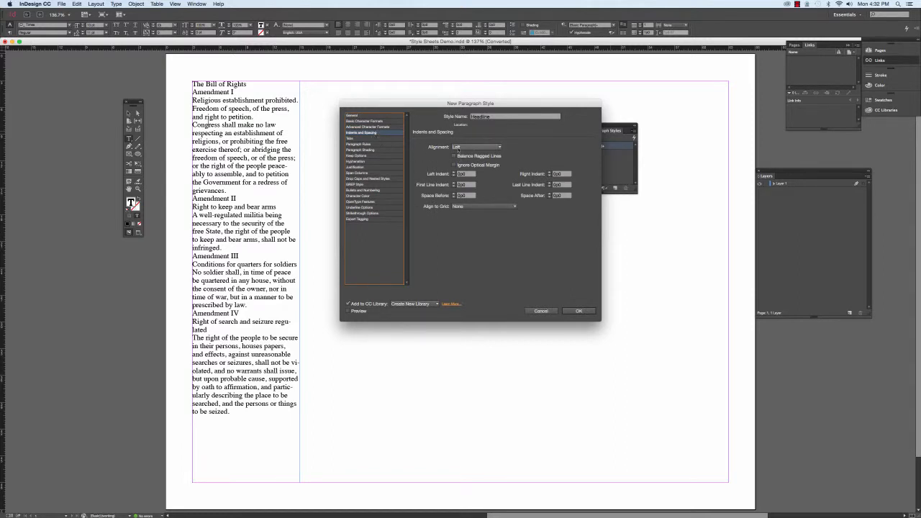
left_click(462, 147)
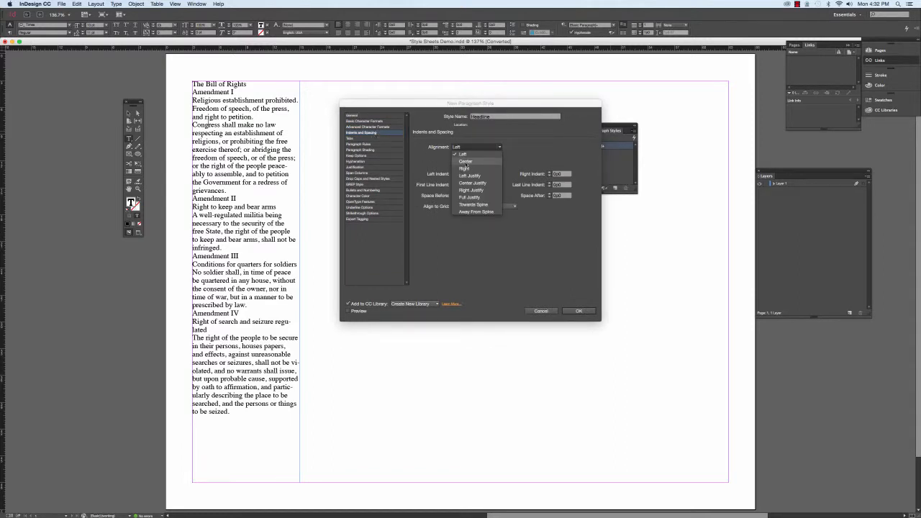
left_click(466, 162)
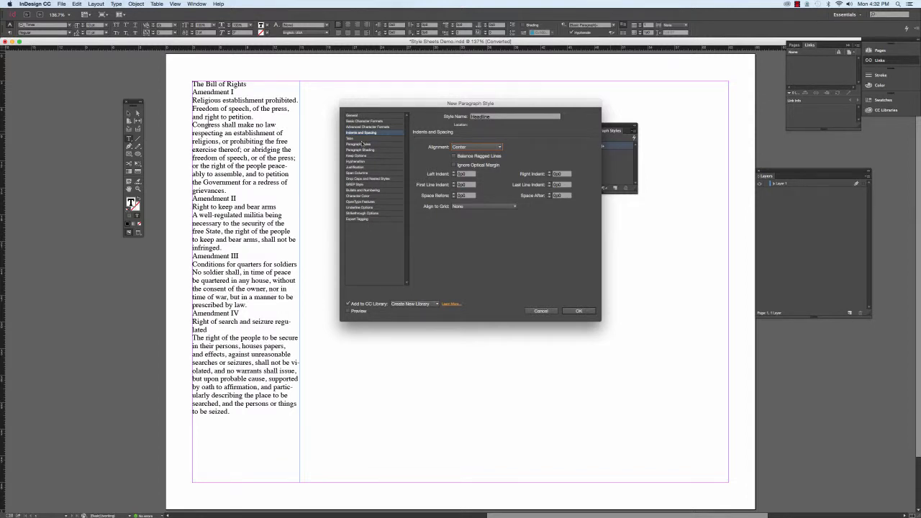
Review the Headline style's tabs, paragraph rules and shading settings, turn on Preview and save the style
left_click(364, 139)
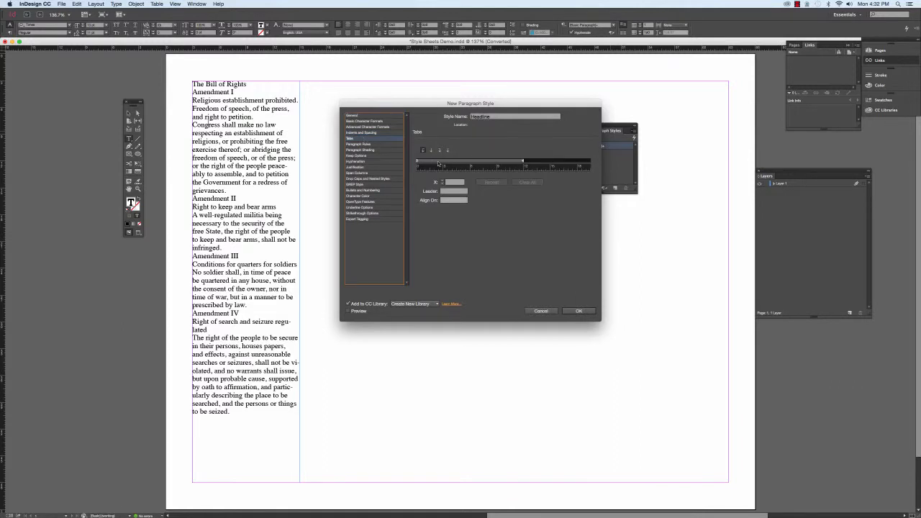
left_click(375, 144)
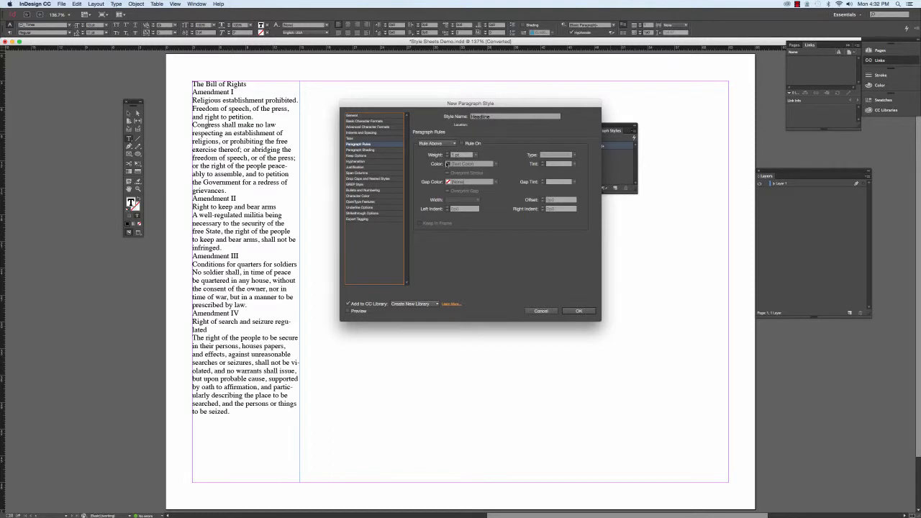
left_click(349, 311)
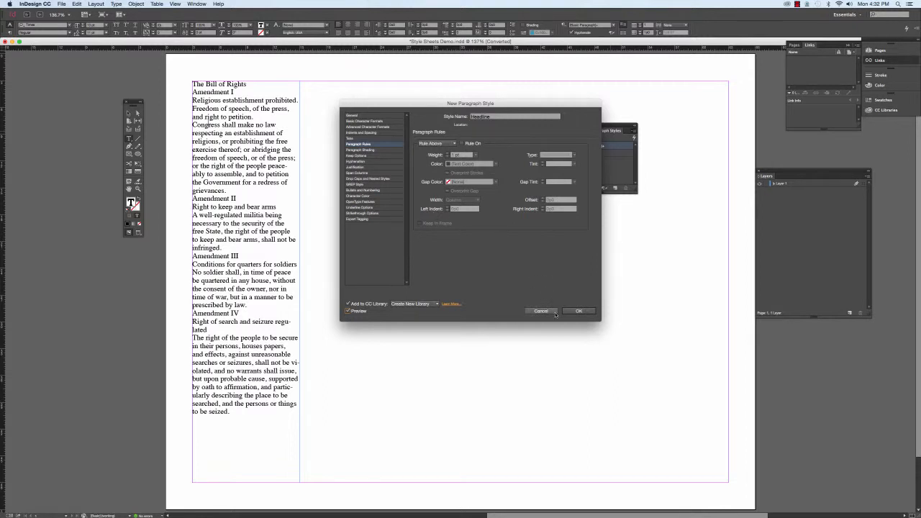
left_click(351, 149)
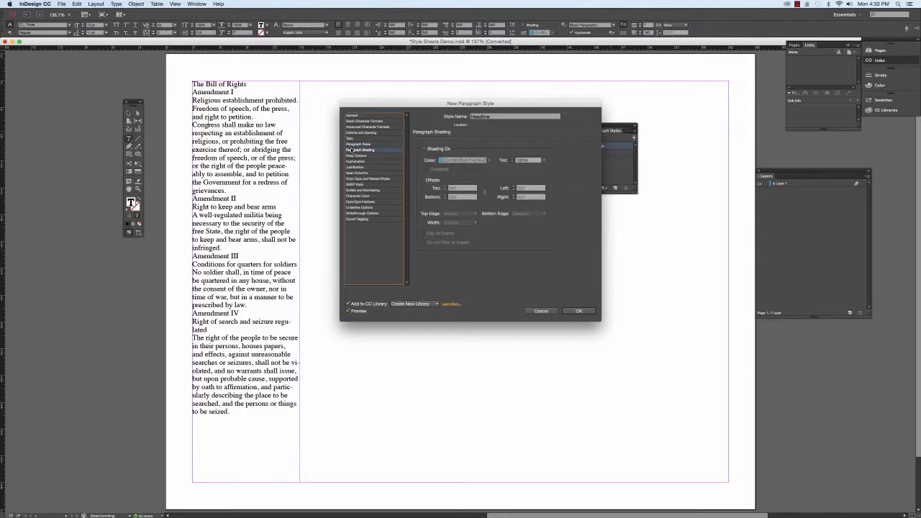
left_click(351, 144)
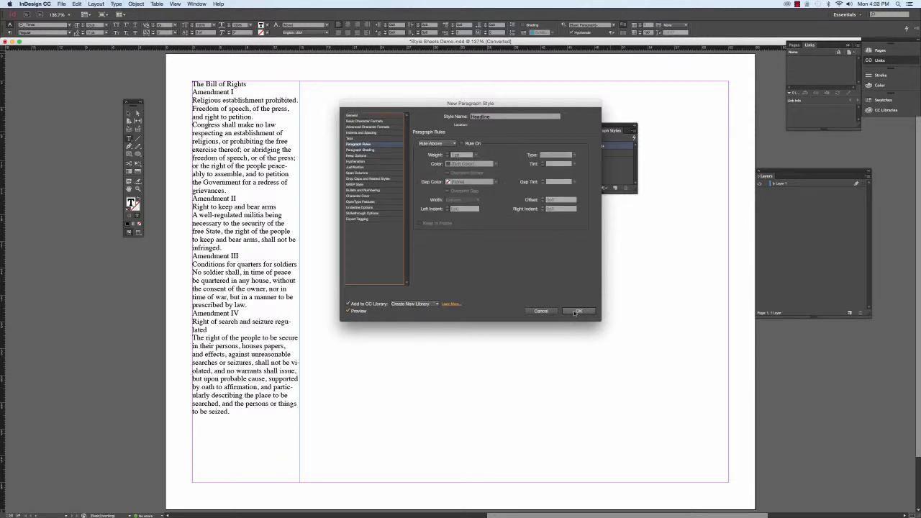
left_click(578, 311)
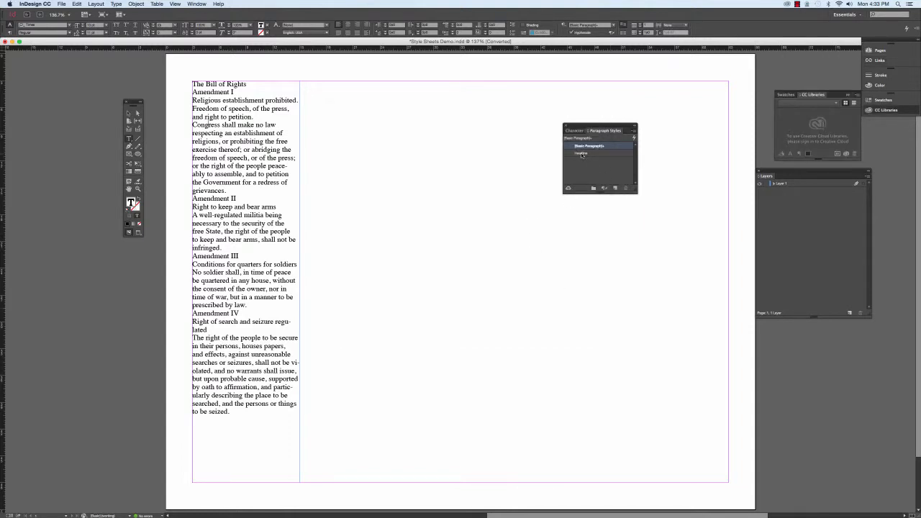
Apply the Headline paragraph style to the title "The Bill of Rights"
left_click_drag(248, 86, 216, 72)
left_click(248, 84)
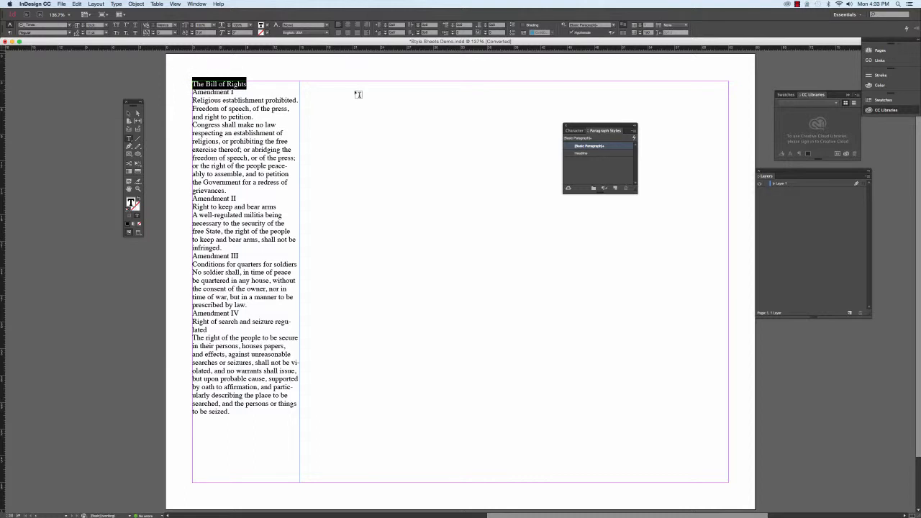
left_click(582, 154)
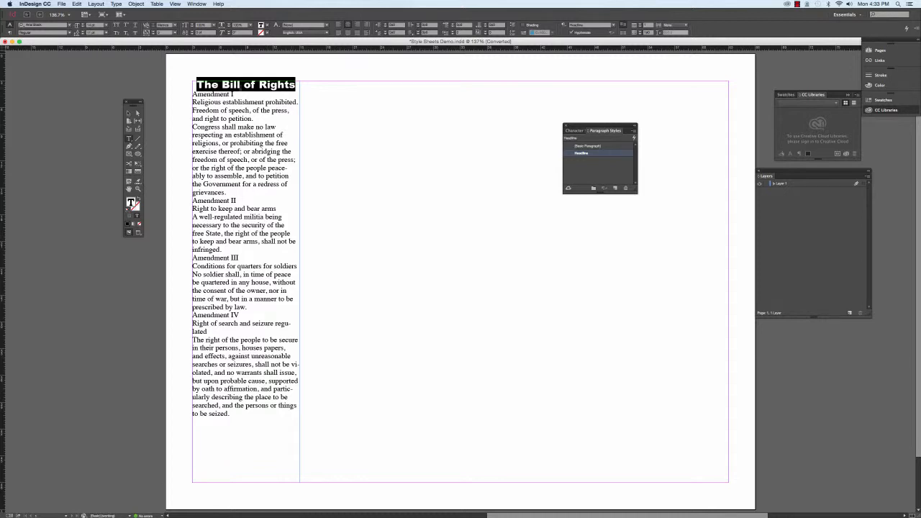
Select the Amendment I heading and start a new paragraph style named Subhead
left_click(235, 94)
left_click_drag(235, 94, 192, 94)
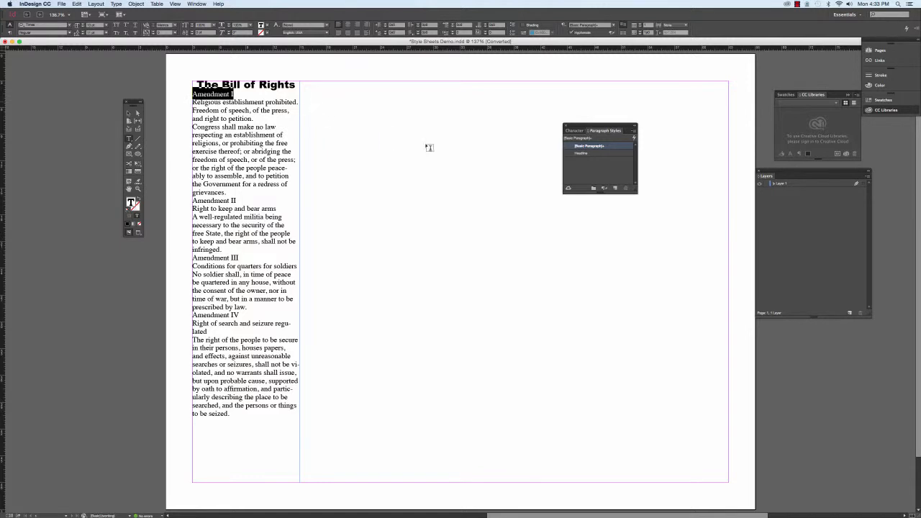
left_click(634, 131)
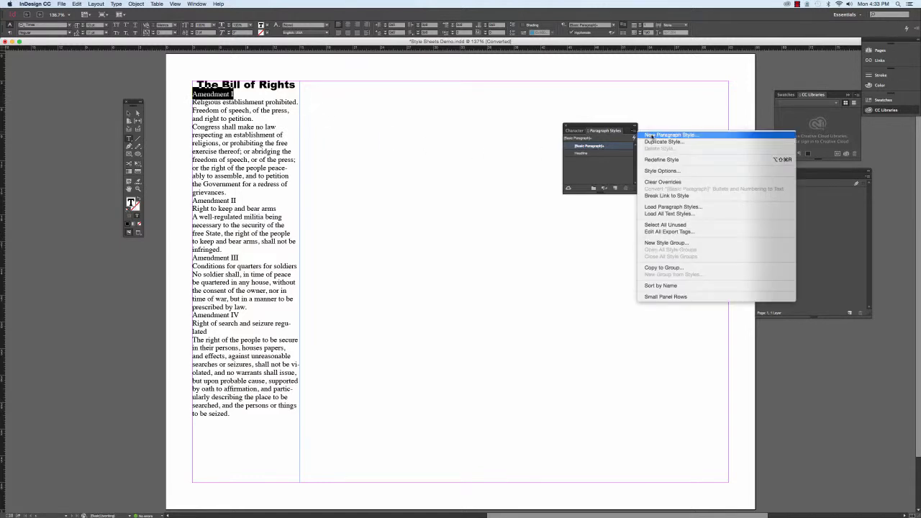
left_click(651, 136)
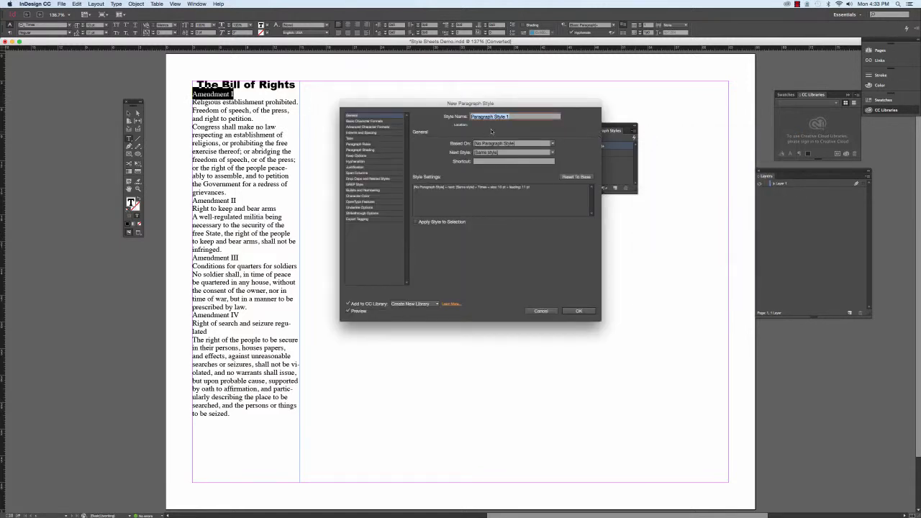
type("Subhead")
Set the Subhead style's basic character formats to Times Bold Italic at 12 pt
left_click(373, 123)
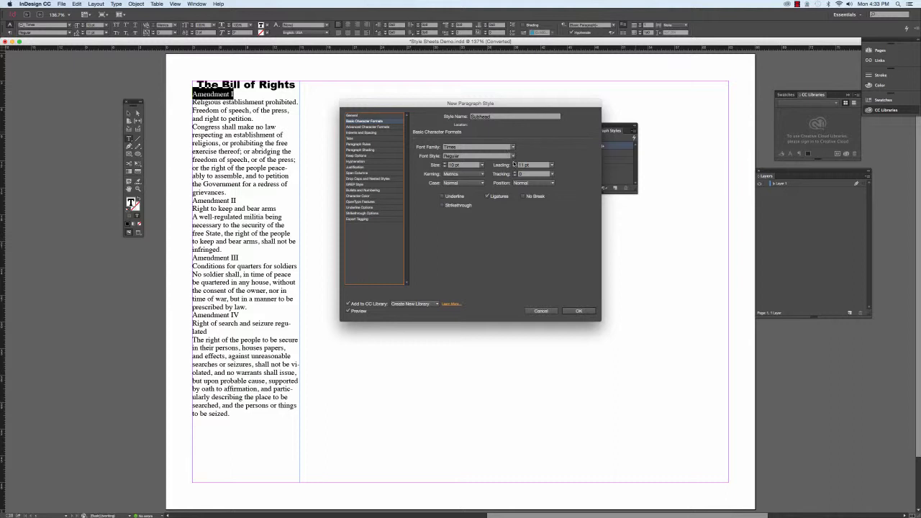
left_click(514, 157)
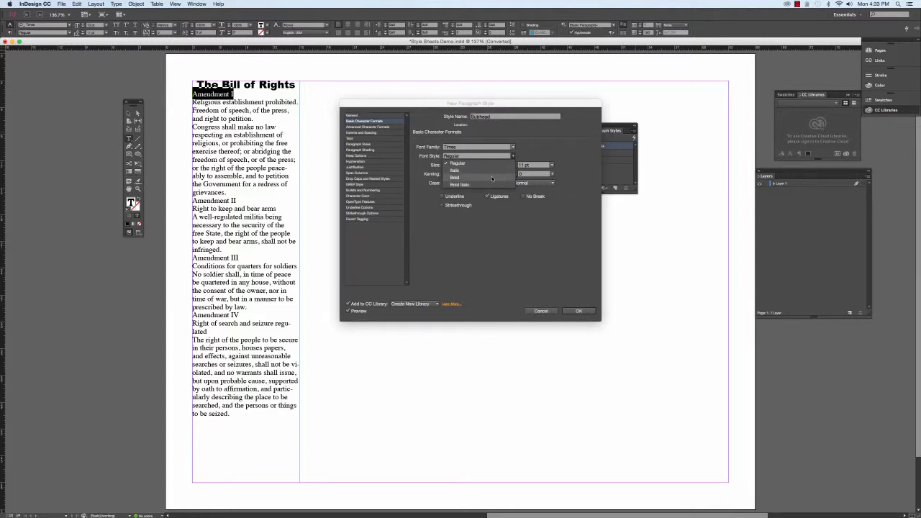
left_click(492, 184)
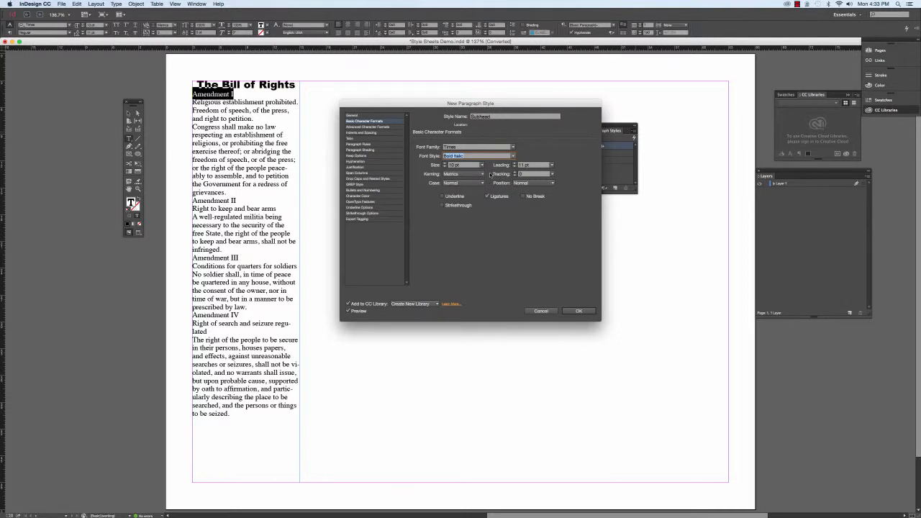
left_click(481, 165)
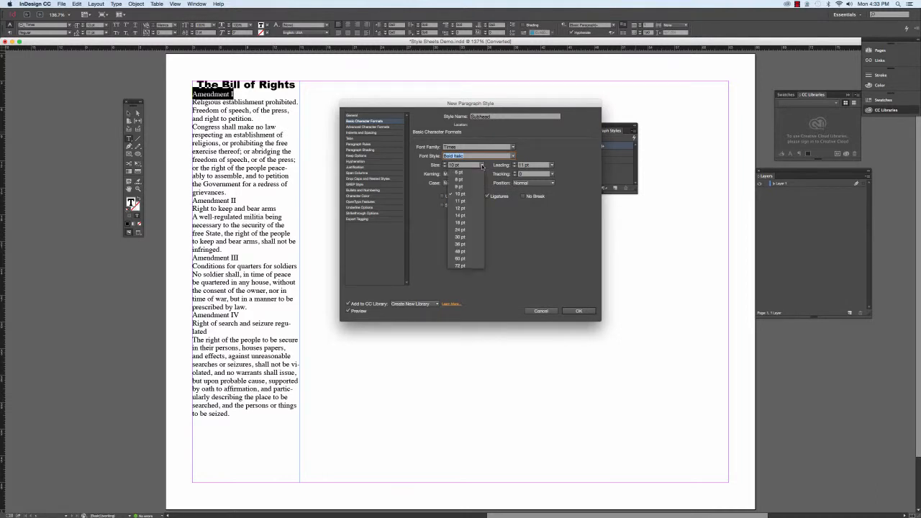
left_click(467, 208)
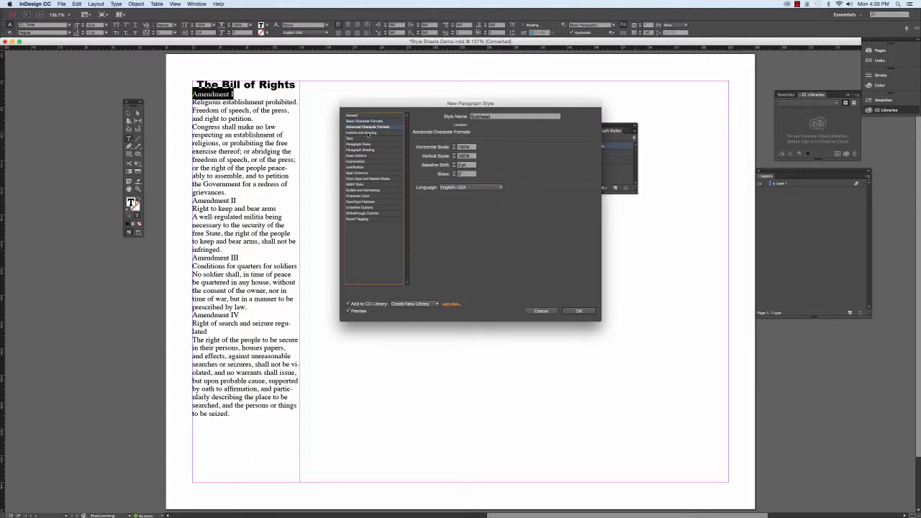
Set the Subhead style's paragraph alignment to Center and save the style
left_click(367, 133)
left_click(475, 146)
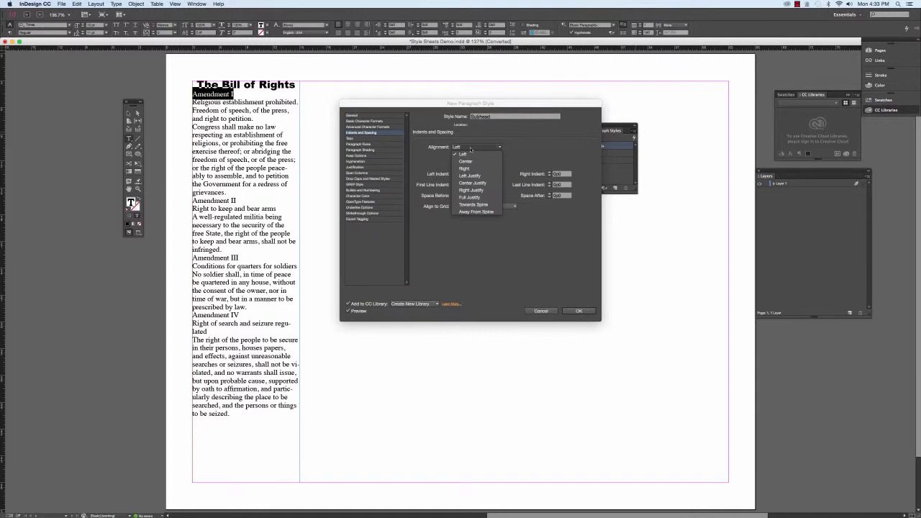
left_click(466, 162)
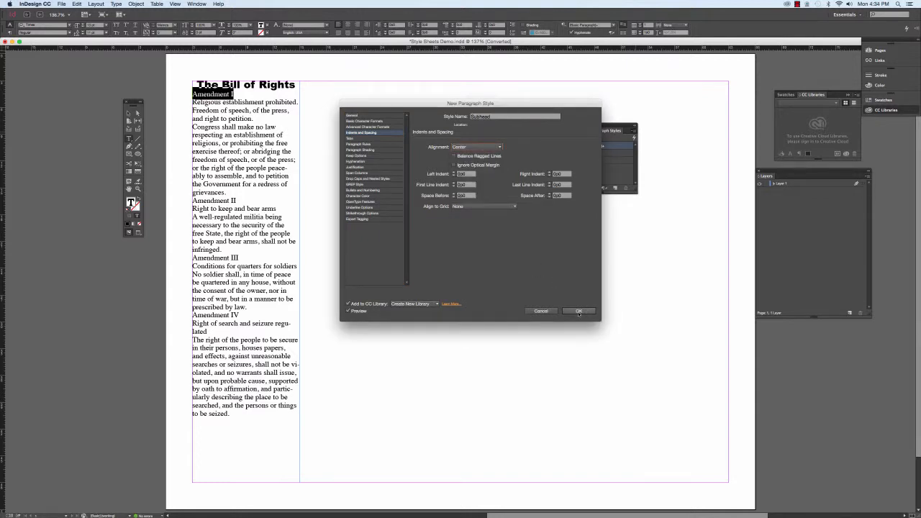
left_click(579, 312)
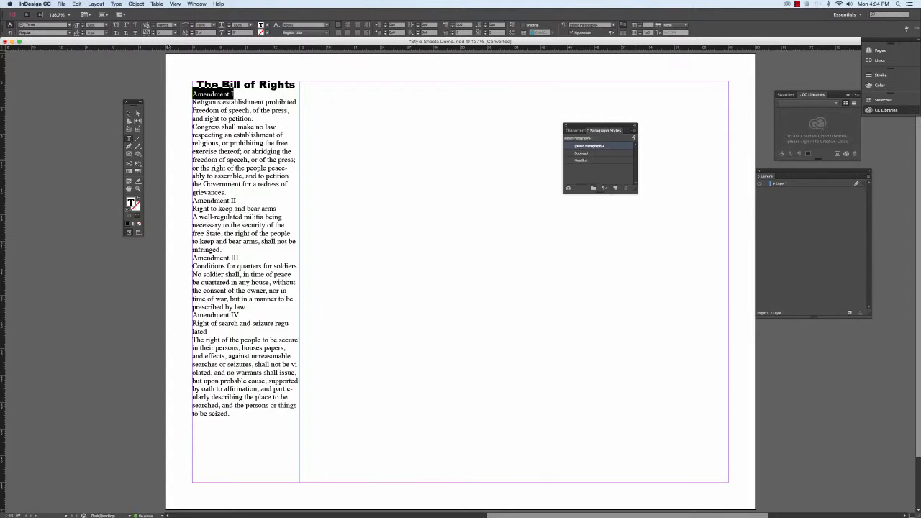
Apply the Subhead paragraph style to the Amendment I heading, leaving the style's options unchanged
double_click(588, 154)
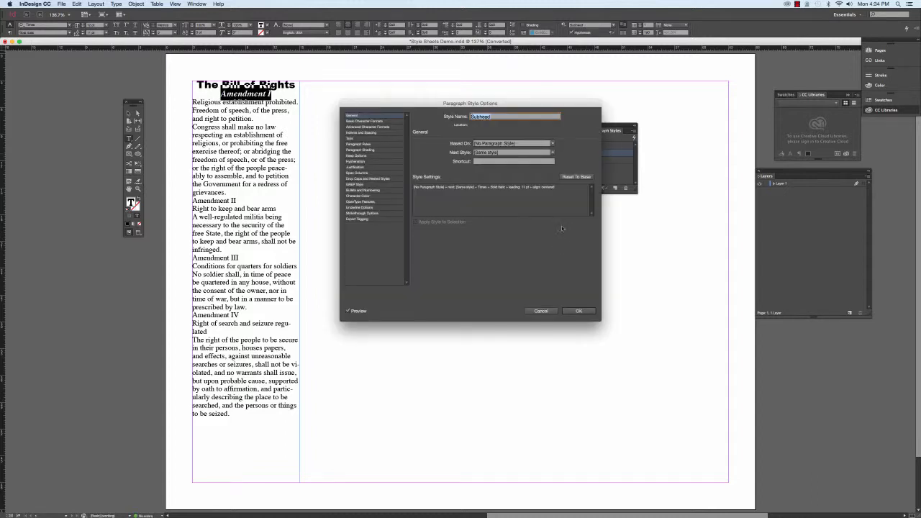
left_click(541, 310)
left_click(339, 93)
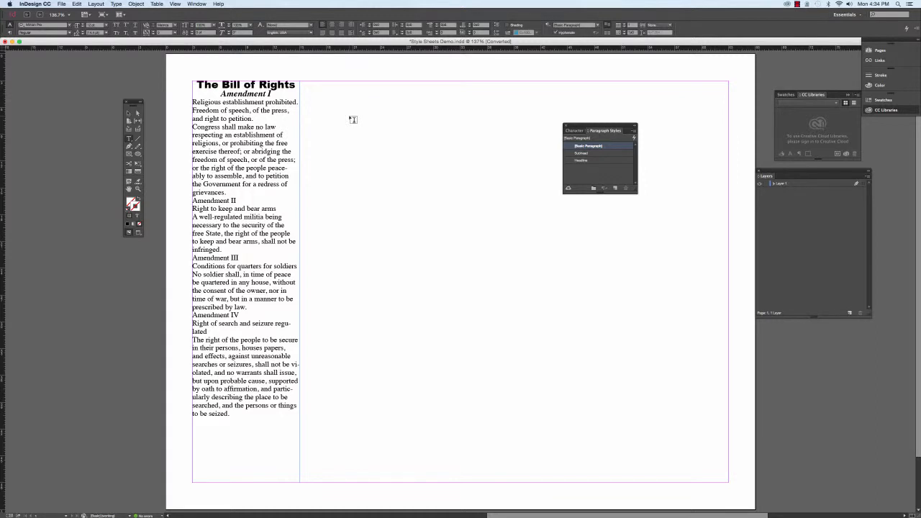
Select the title and open its Headline style for editing at the paragraph rules settings
left_click(296, 85)
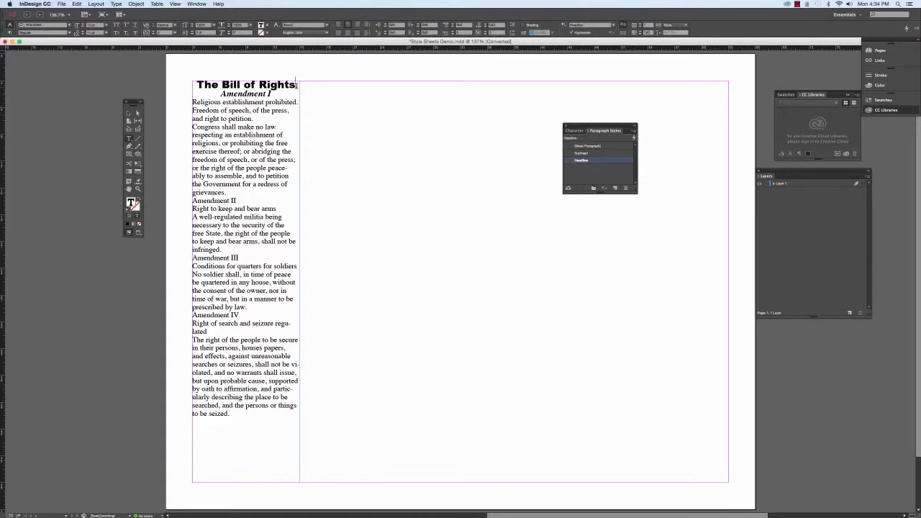
left_click_drag(296, 85, 193, 79)
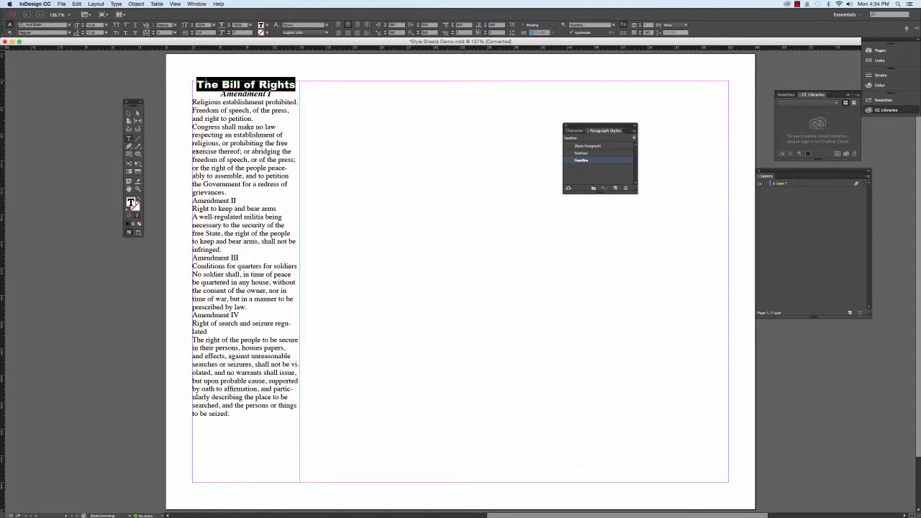
double_click(600, 161)
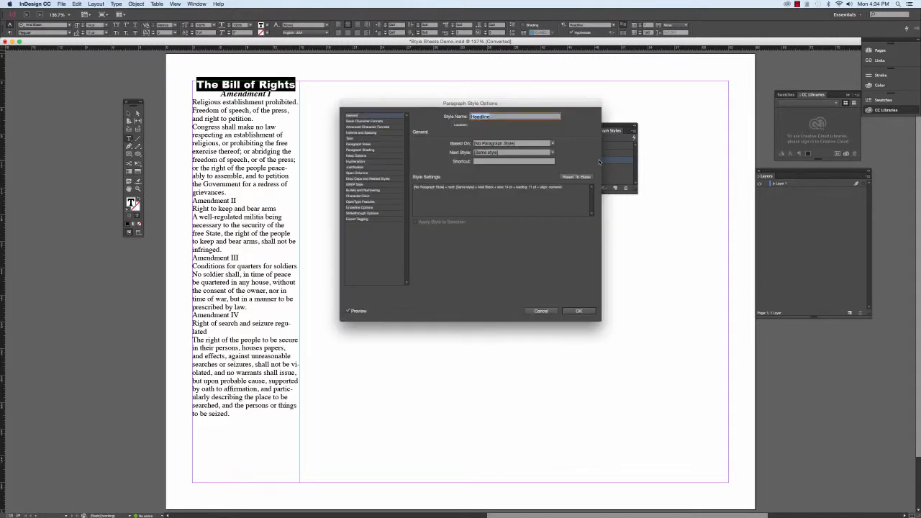
left_click(386, 122)
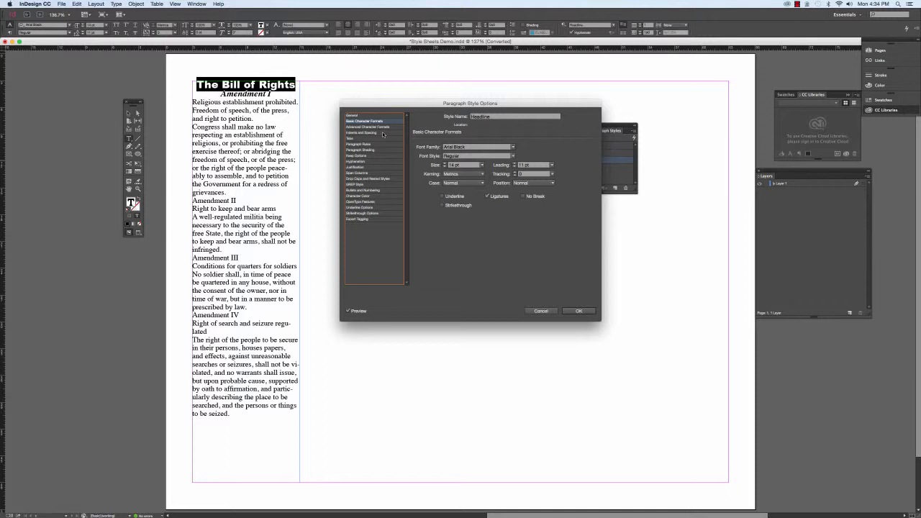
left_click(376, 144)
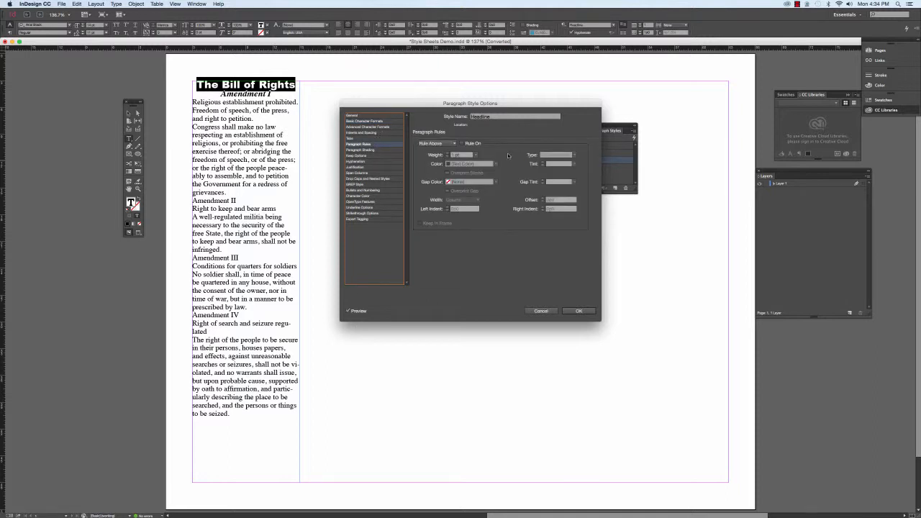
Turn on Rule Above in the Headline style and set the rule's color to Black
left_click(454, 144)
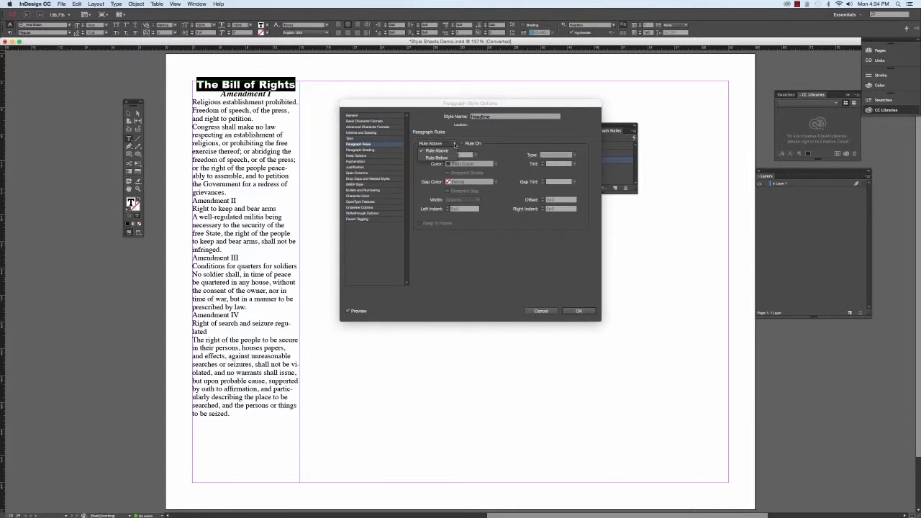
left_click(436, 150)
left_click(462, 143)
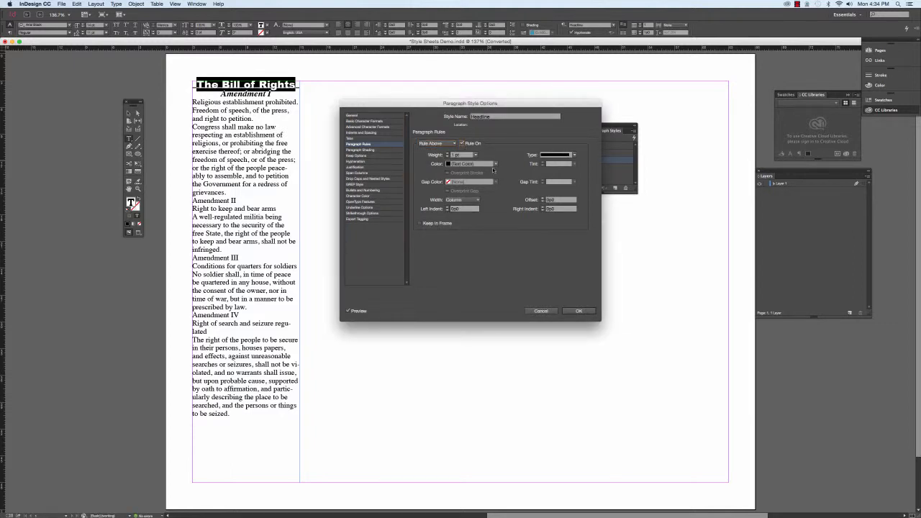
left_click(496, 164)
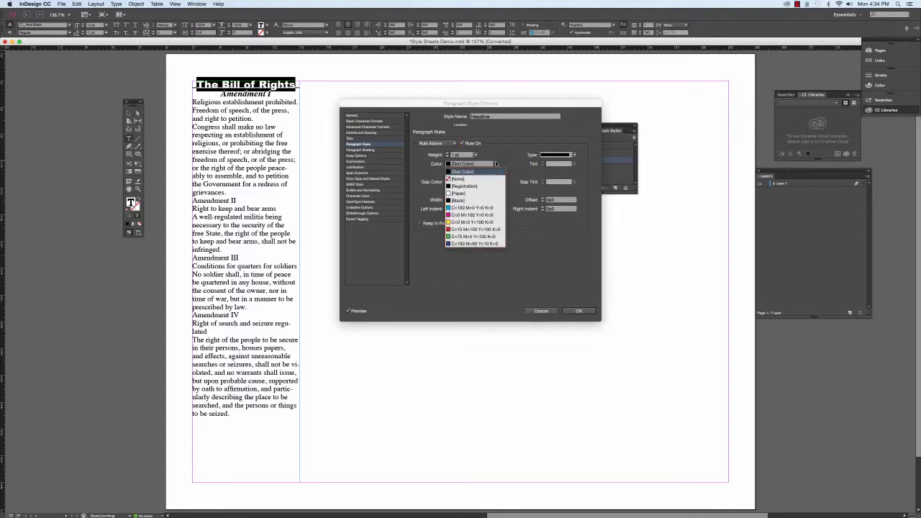
left_click(480, 202)
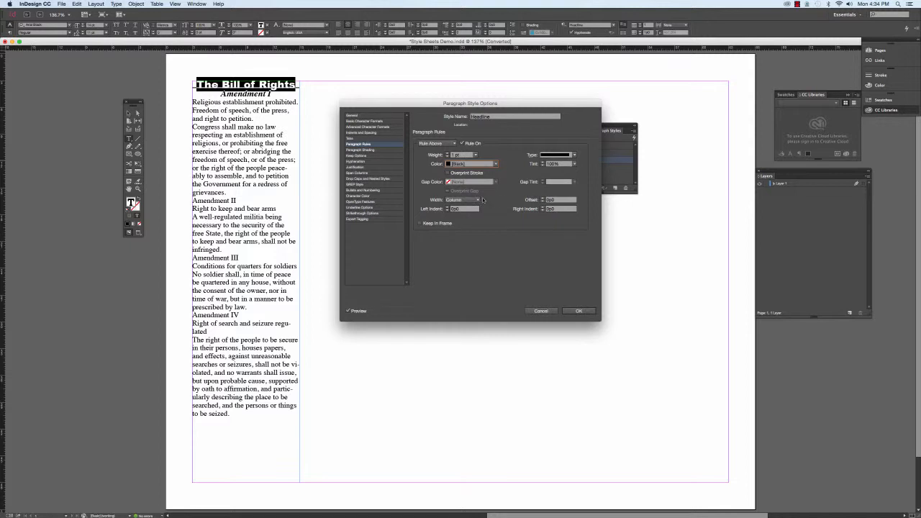
Increase the offset of the Headline style's rule above in small increments and keep its width set to Column
left_click(543, 198)
left_click(543, 199)
left_click(543, 199)
left_click(542, 199)
left_click(543, 199)
left_click(477, 199)
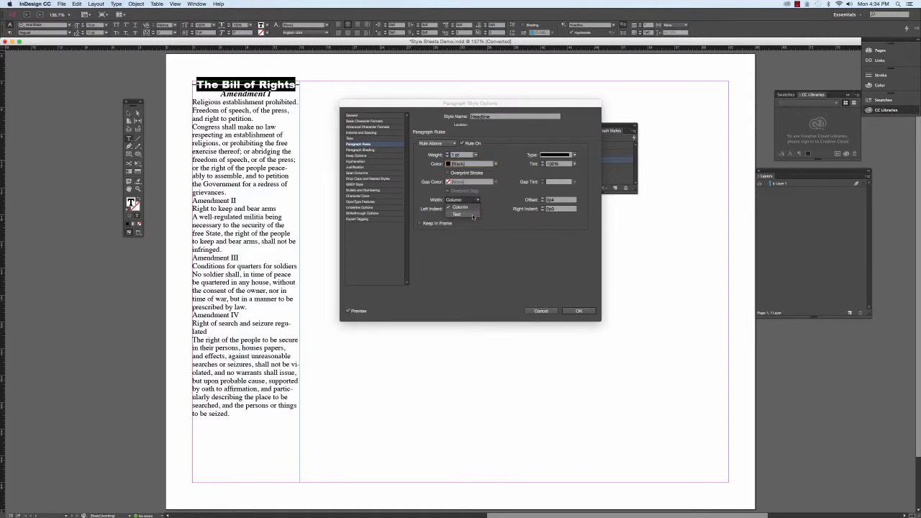
left_click(493, 198)
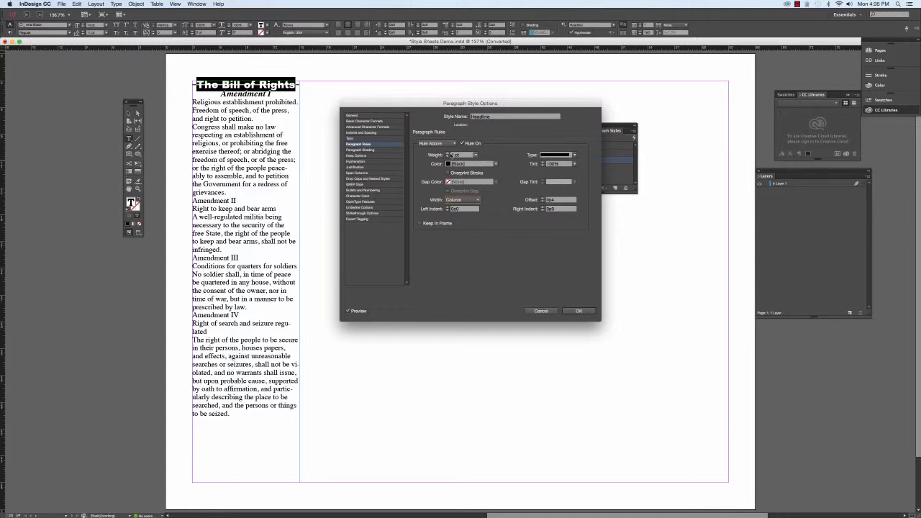
Make the Headline style's rule above much thicker and decrease its offset below zero so the bar drops over the title
left_click(451, 155)
type("30")
key("Tab")
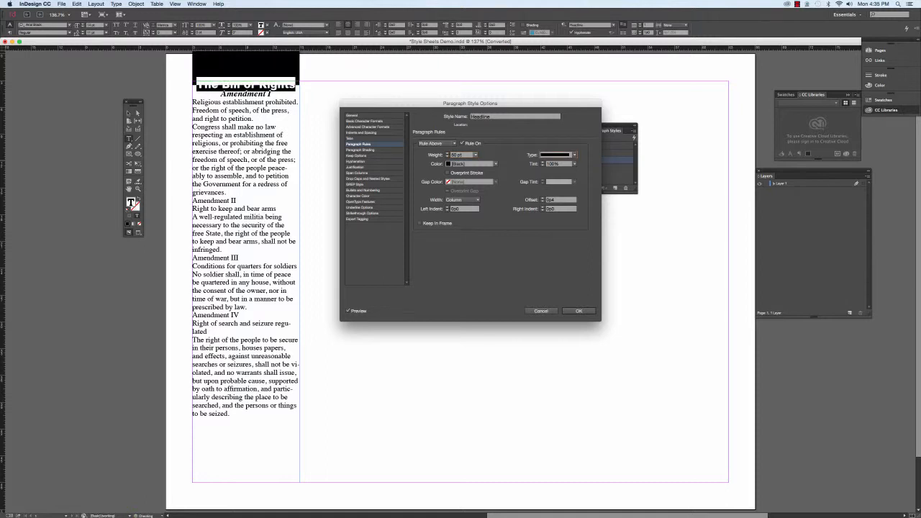
left_click(542, 202)
left_click(542, 203)
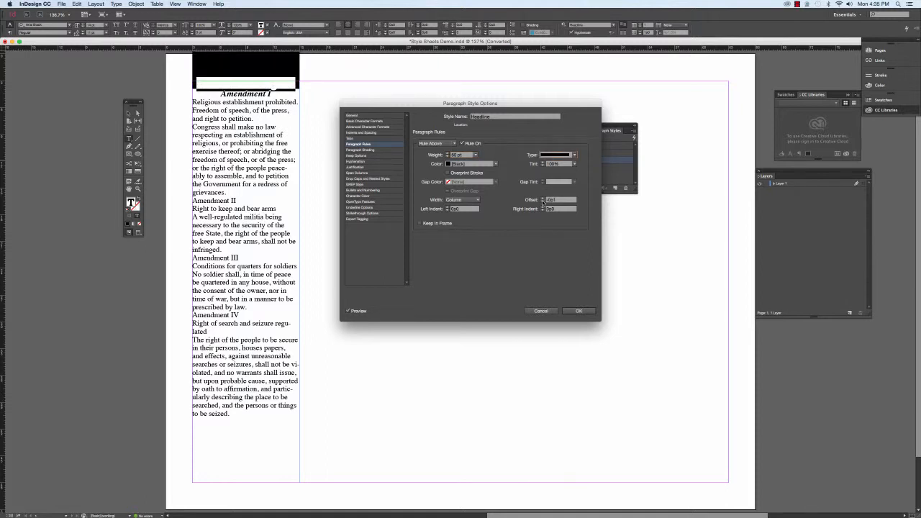
left_click(542, 201)
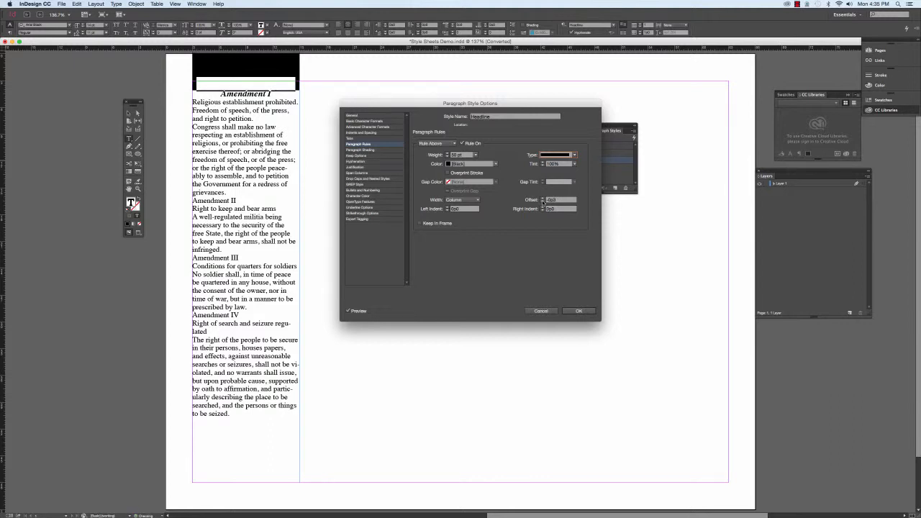
left_click(542, 201)
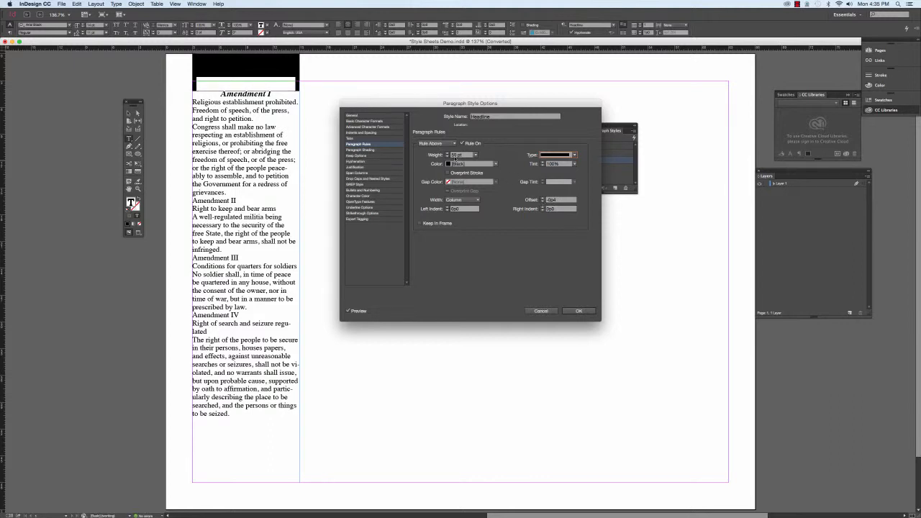
Reduce the weight of the Headline style's rule above to 14 pt and lower its offset slightly
left_click(447, 157)
left_click(448, 156)
left_click(448, 157)
left_click(447, 157)
left_click(448, 157)
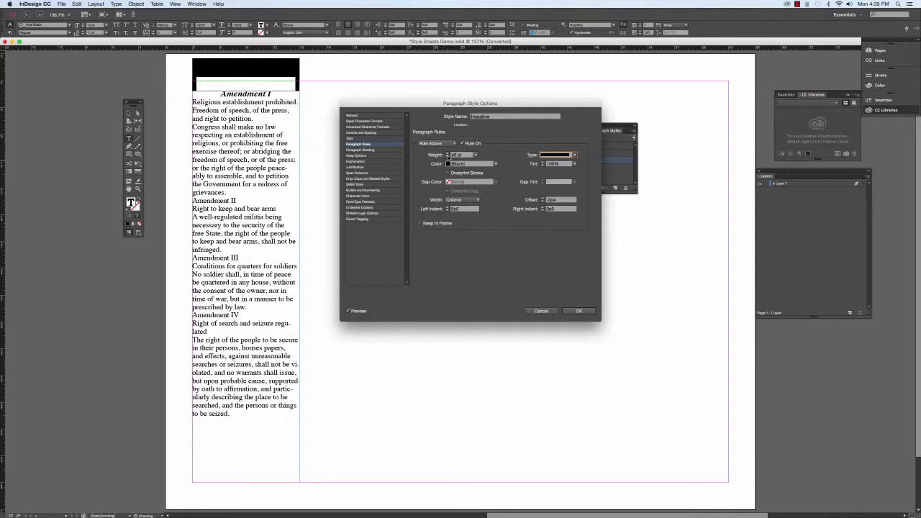
left_click(448, 157)
left_click(448, 156)
left_click(448, 157)
left_click(448, 157)
left_click(447, 157)
left_click(448, 157)
left_click(447, 157)
left_click(448, 157)
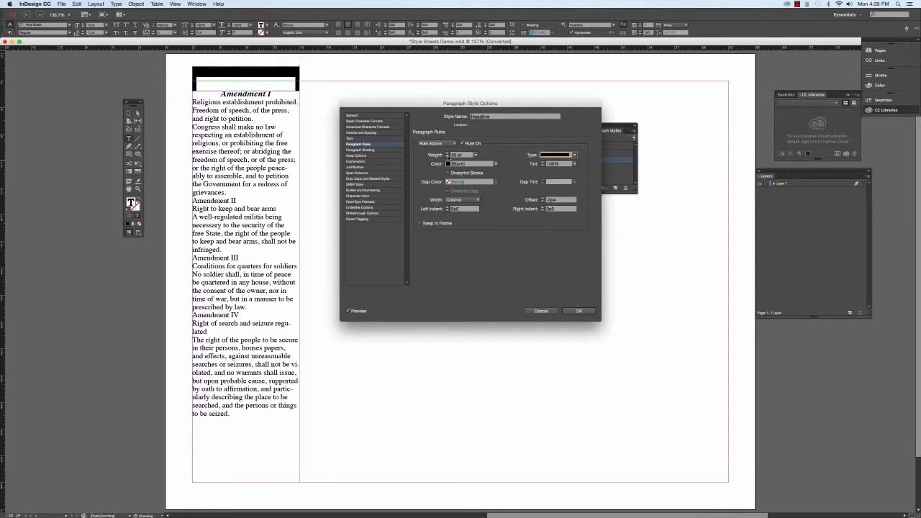
left_click(448, 157)
left_click(448, 157)
left_click(448, 157)
left_click(448, 157)
left_click(448, 157)
left_click(447, 157)
left_click(447, 156)
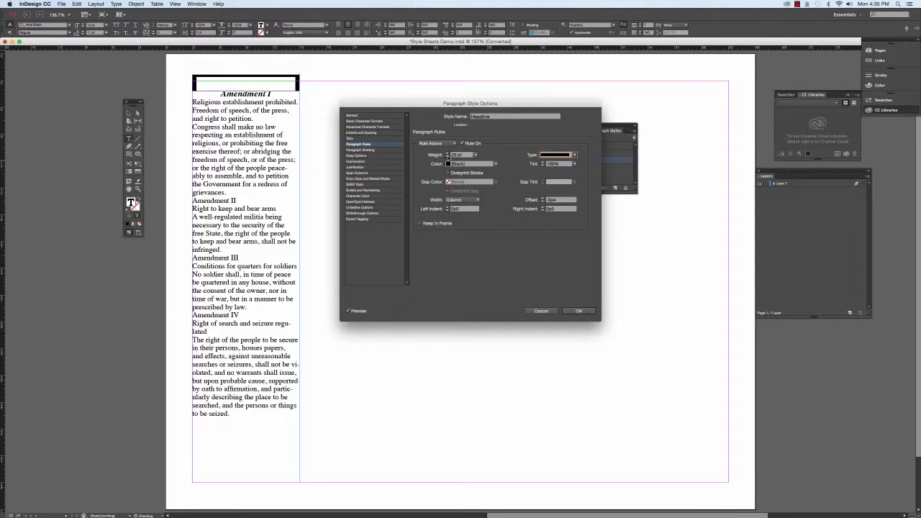
left_click(448, 157)
left_click(448, 157)
left_click(448, 157)
left_click(448, 157)
left_click(448, 156)
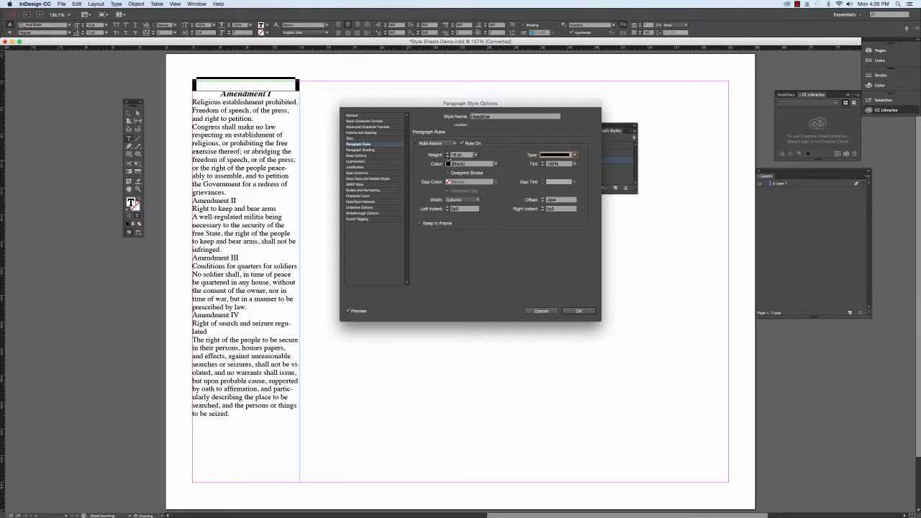
left_click(448, 157)
left_click(447, 157)
left_click(543, 202)
Check the Headline style's character formats, indents, tabs and rule settings, and save the style changes
left_click(377, 116)
left_click(375, 120)
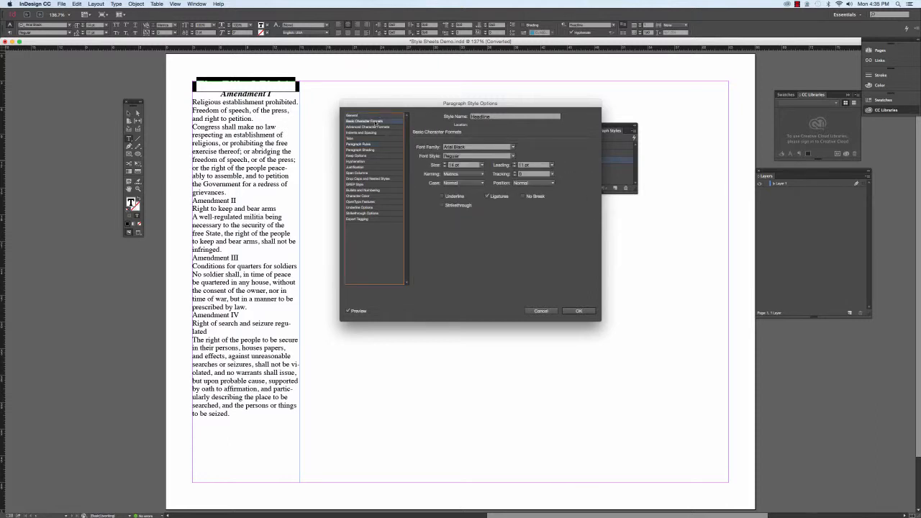
left_click(376, 126)
left_click(376, 132)
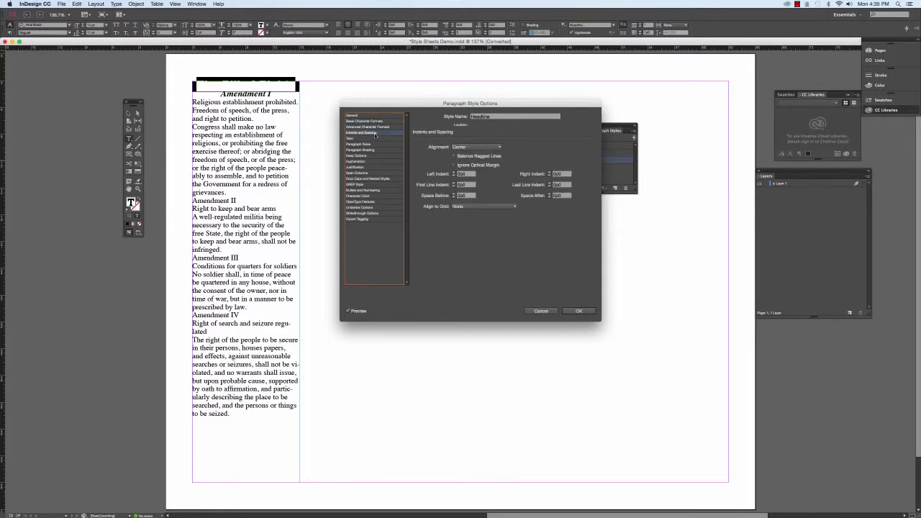
left_click(374, 137)
left_click(374, 144)
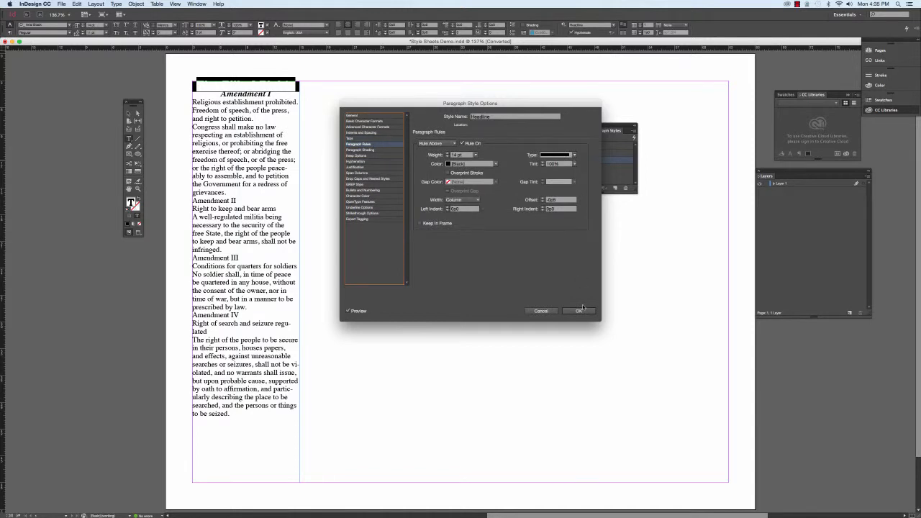
left_click(582, 309)
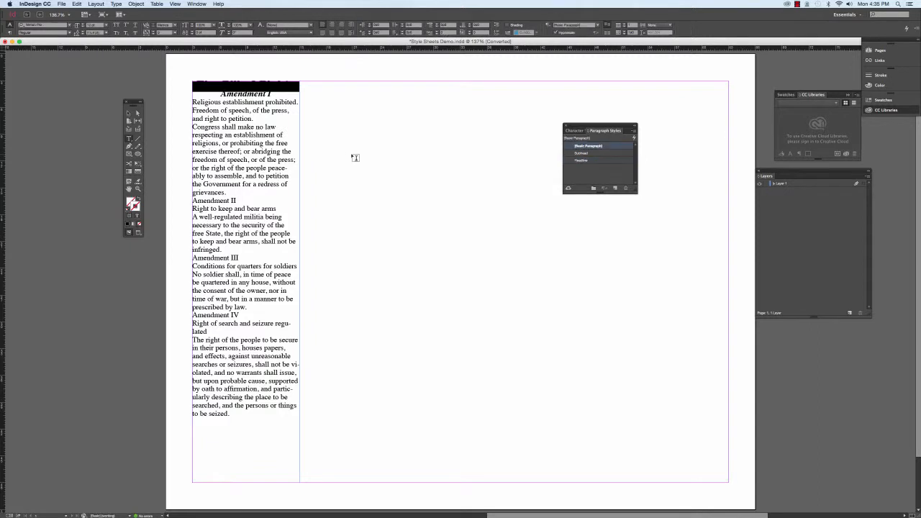
Set the title text's fill color to Paper and retype its final "s" in that color, leaving the text deselected
left_click(288, 86)
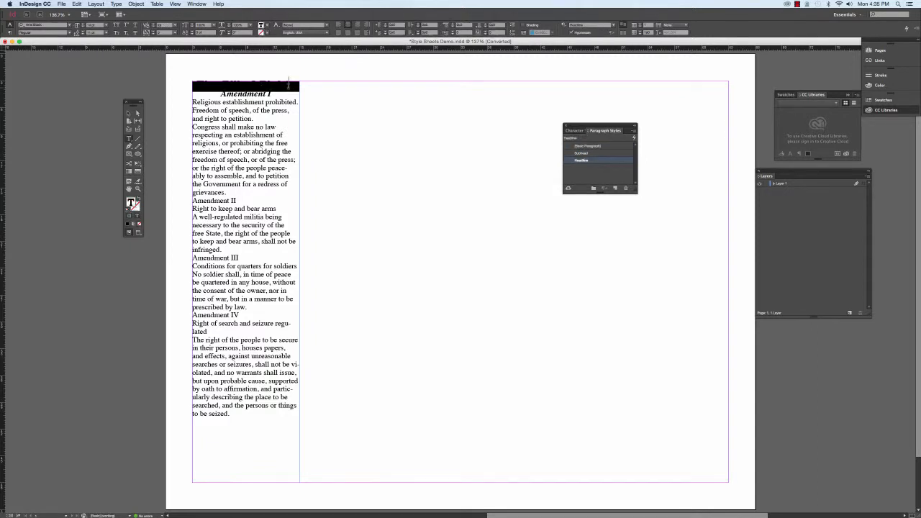
left_click_drag(288, 86, 192, 85)
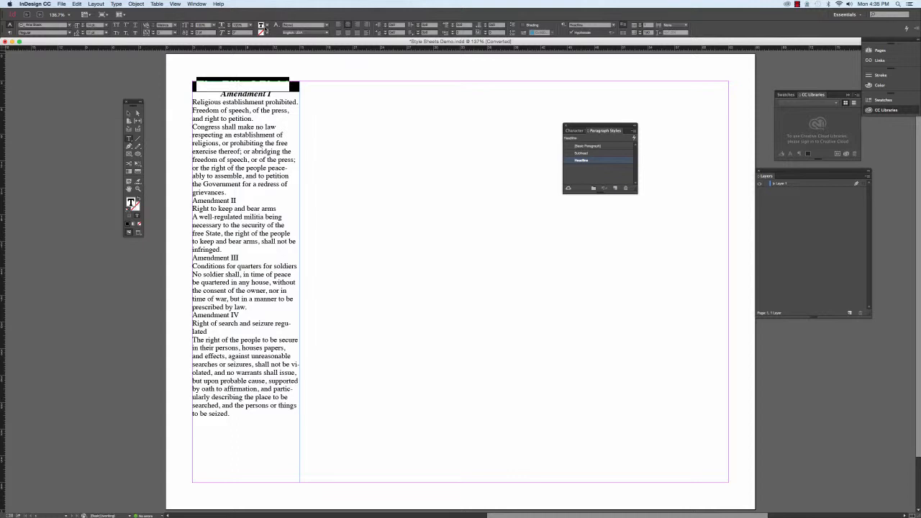
left_click(267, 25)
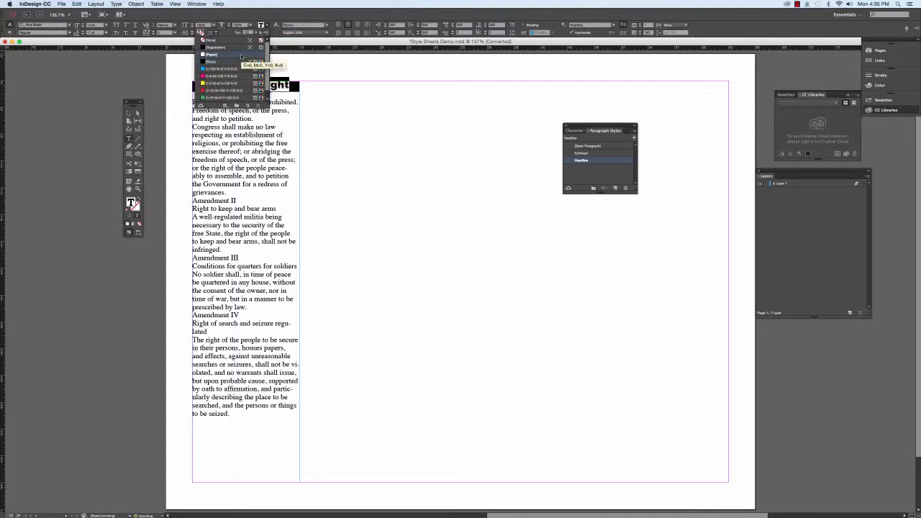
left_click(346, 98)
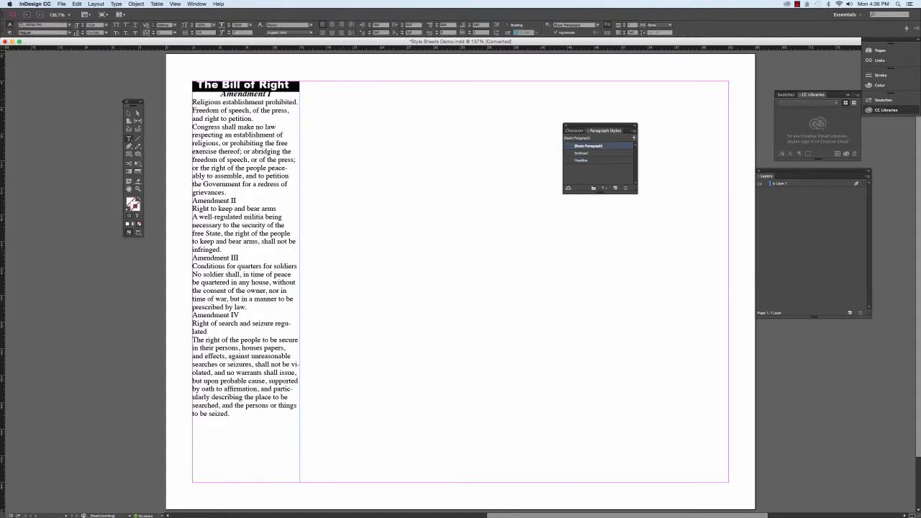
left_click(288, 92)
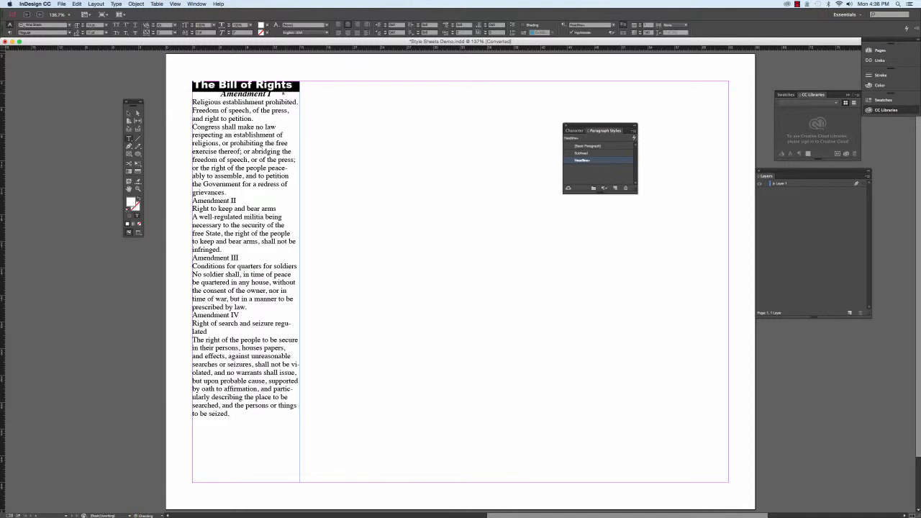
left_click(129, 113)
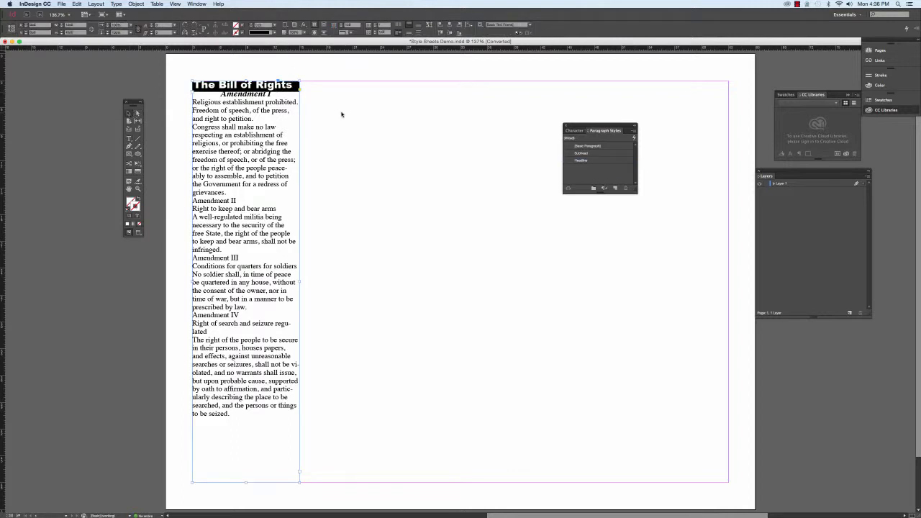
left_click(342, 115)
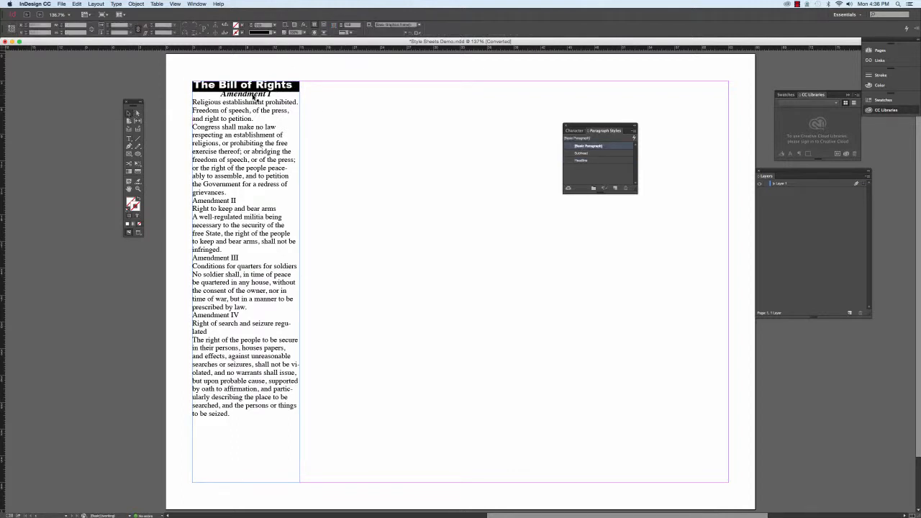
Select the text from the first Amendment I paragraph through the Amendment II heading and start a new paragraph style named Body Copy
left_click(243, 113)
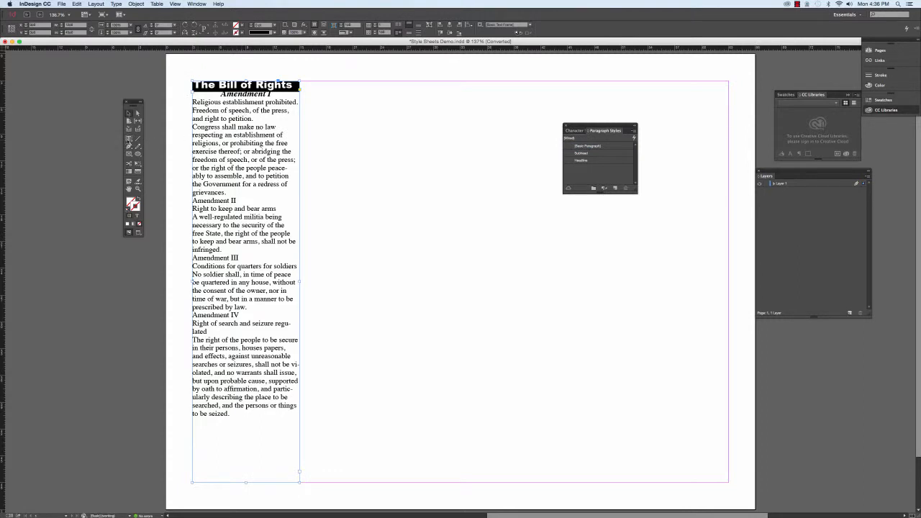
left_click(129, 137)
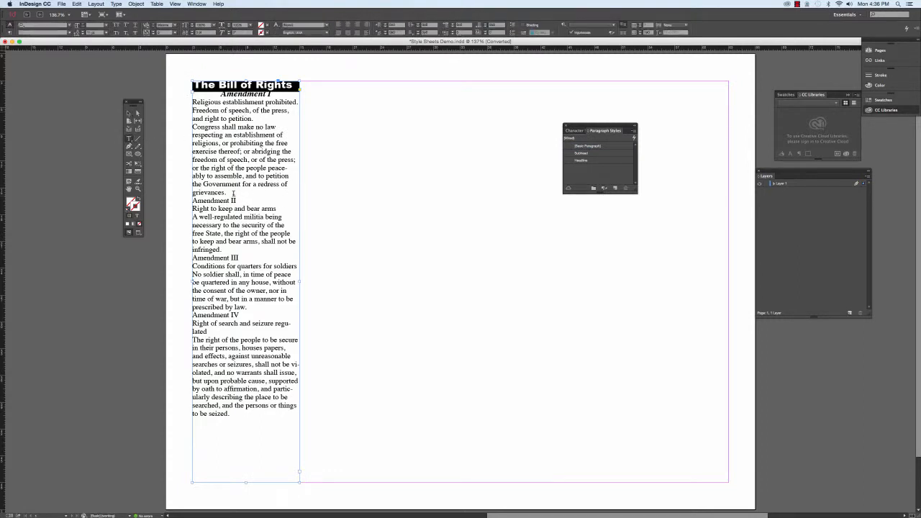
left_click_drag(235, 200, 176, 99)
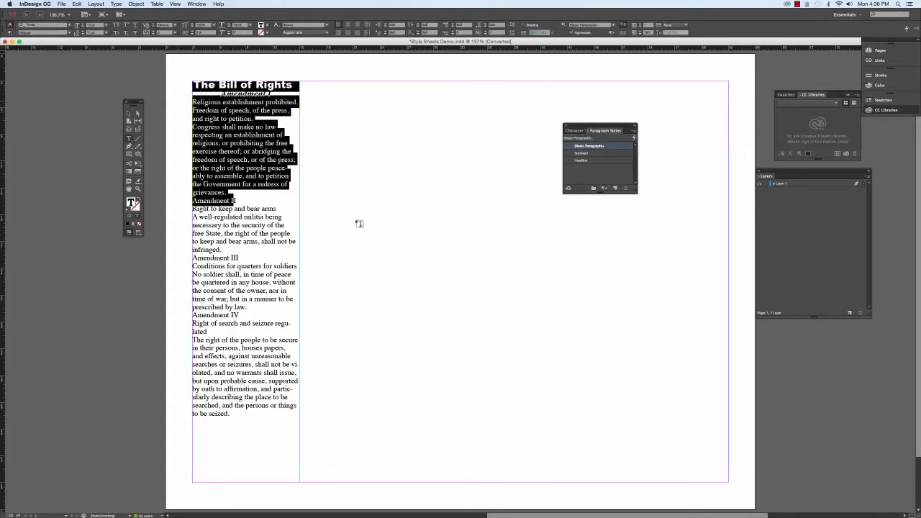
left_click(634, 133)
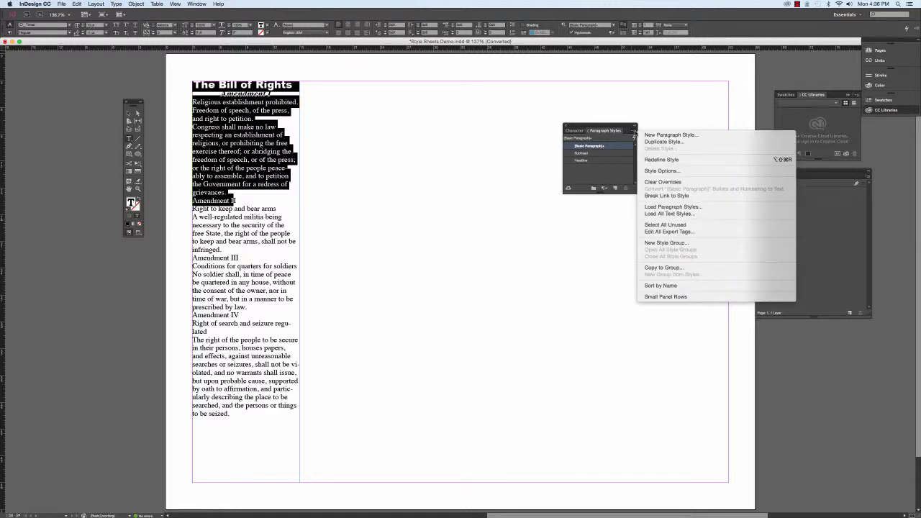
left_click(648, 135)
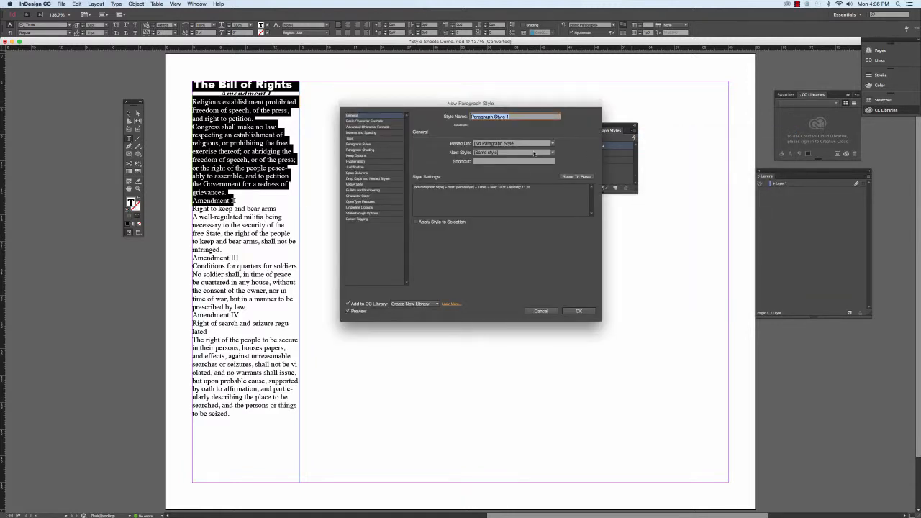
type("Body Copy")
Reduce the Body Copy style's font size by one increment and review its settings from Indents and Spacing through Justification
left_click(386, 121)
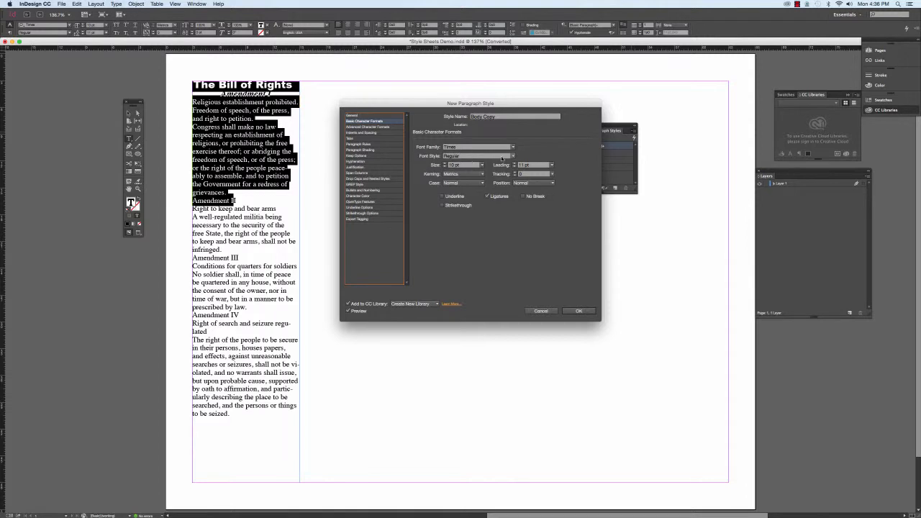
left_click(445, 166)
left_click(365, 132)
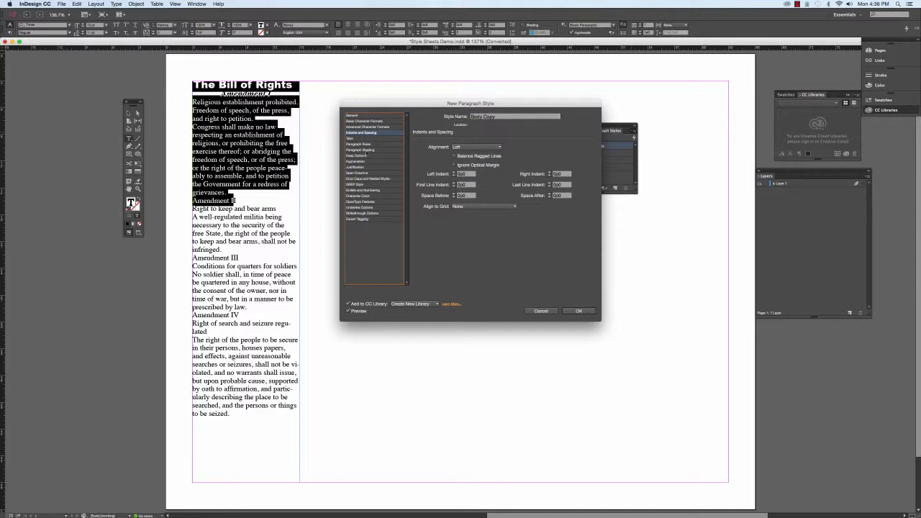
left_click(364, 140)
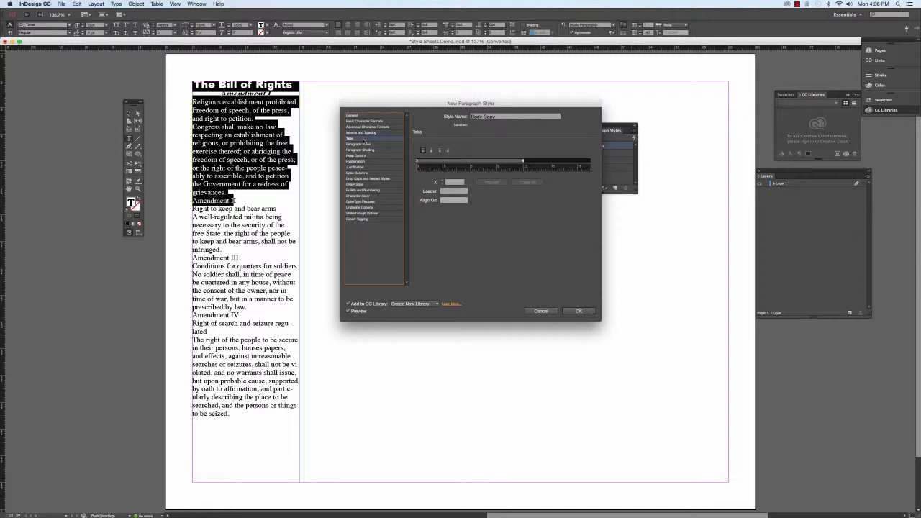
left_click(369, 144)
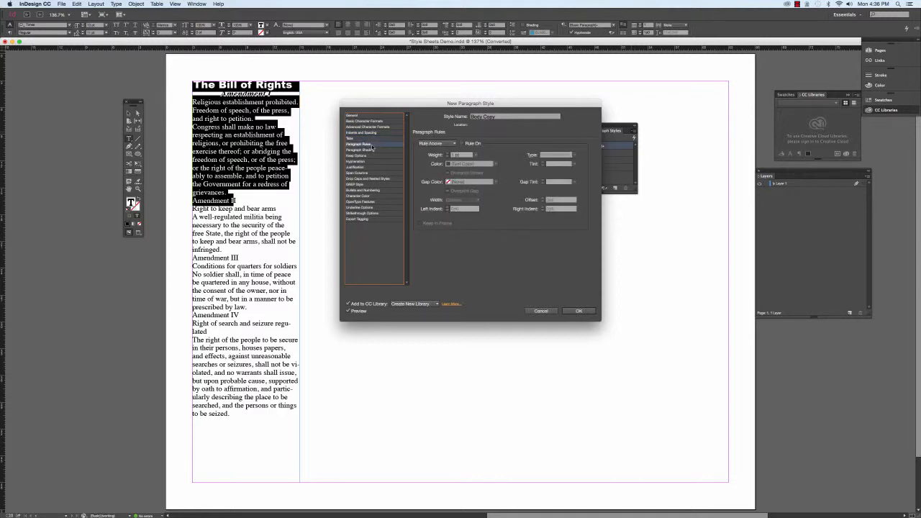
left_click(374, 150)
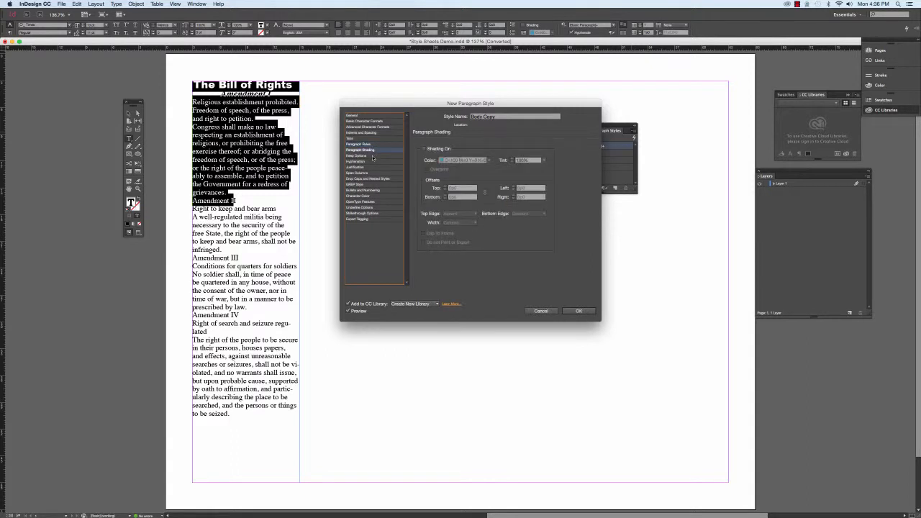
left_click(372, 155)
left_click(372, 161)
left_click(372, 167)
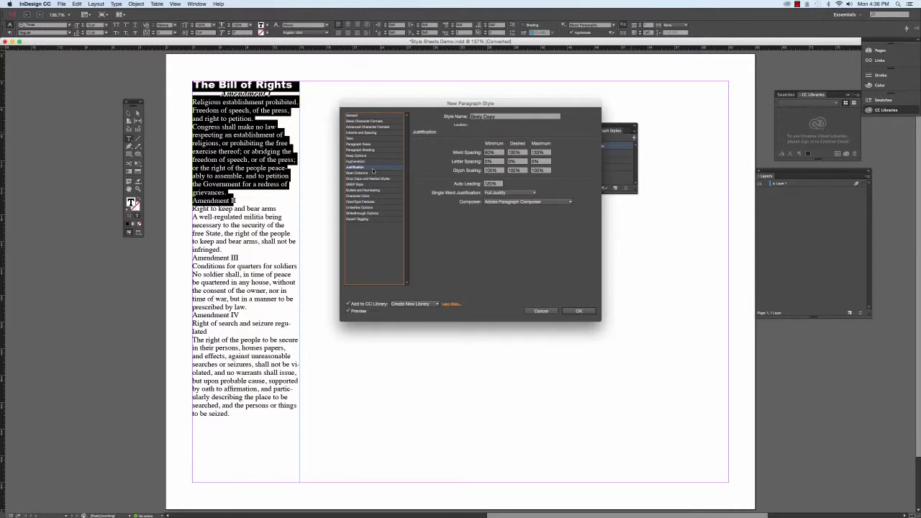
Set the Body Copy style's character color to C=0 M=100 Y=0 K=0, save it and apply it to the selected text
left_click(370, 196)
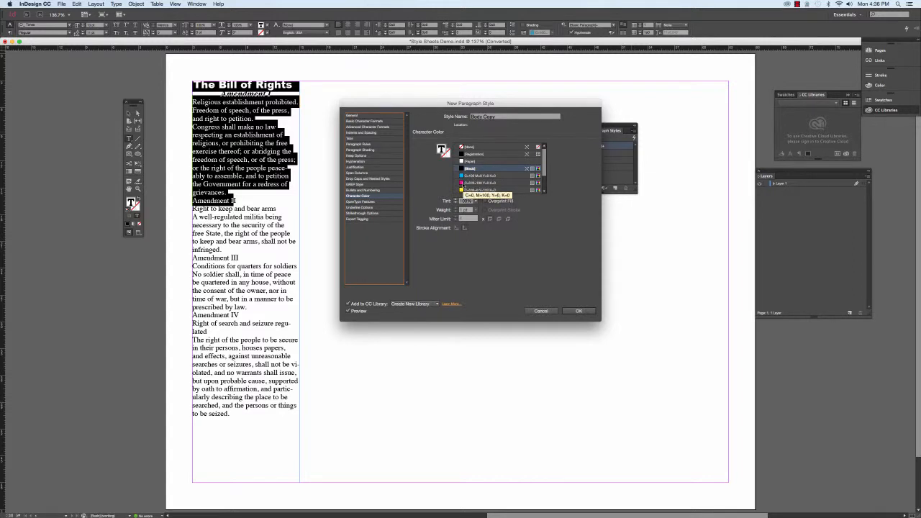
left_click(463, 184)
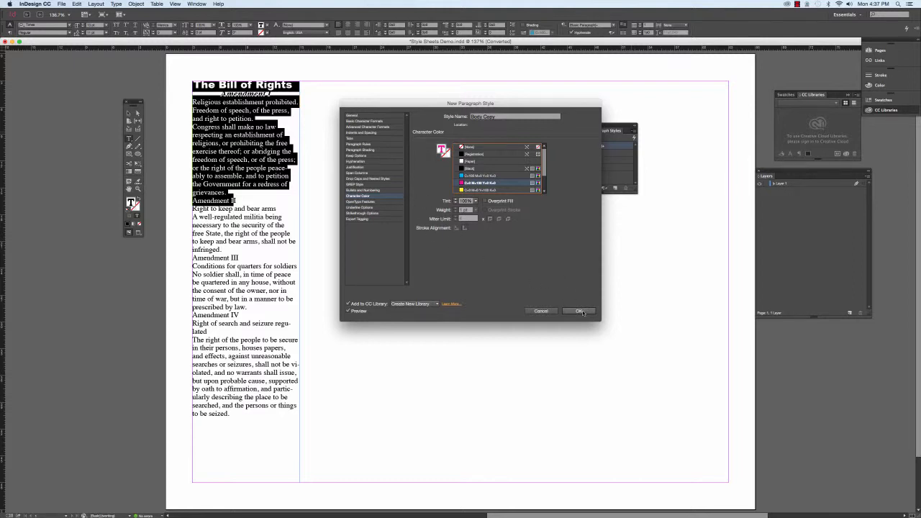
left_click(581, 311)
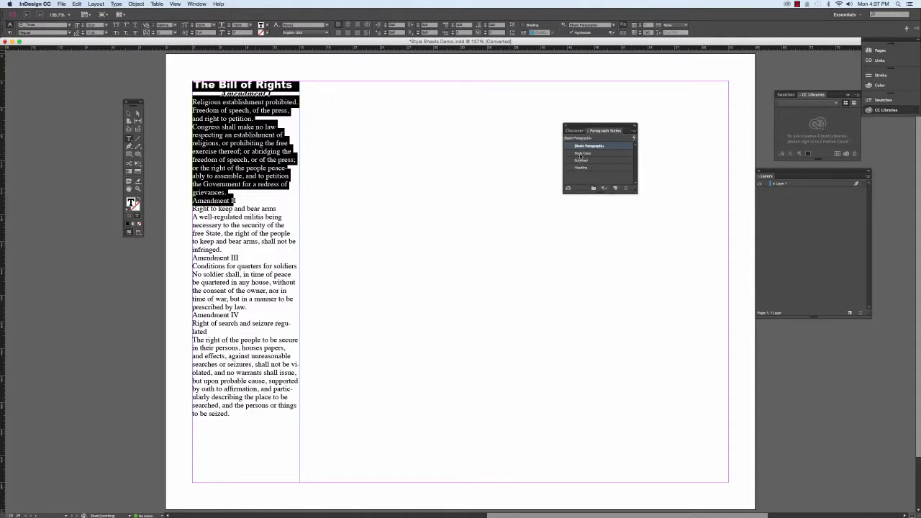
left_click(583, 153)
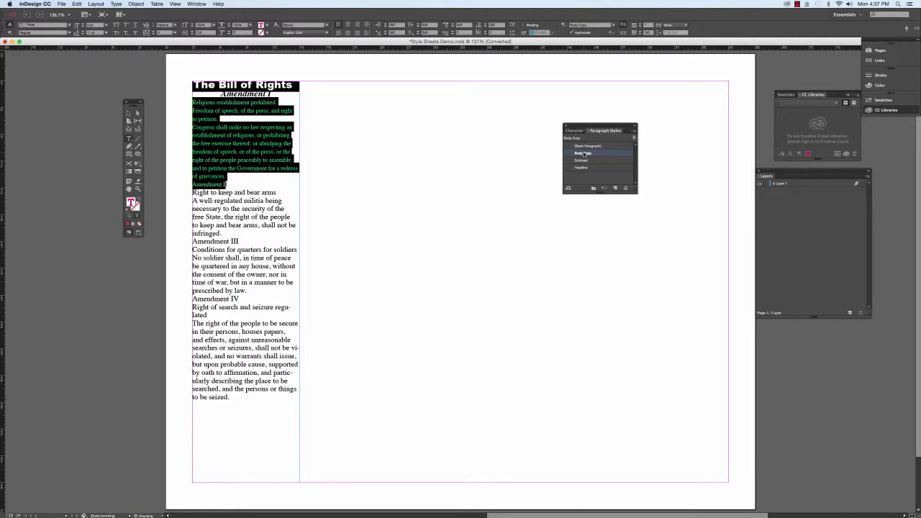
left_click(341, 171)
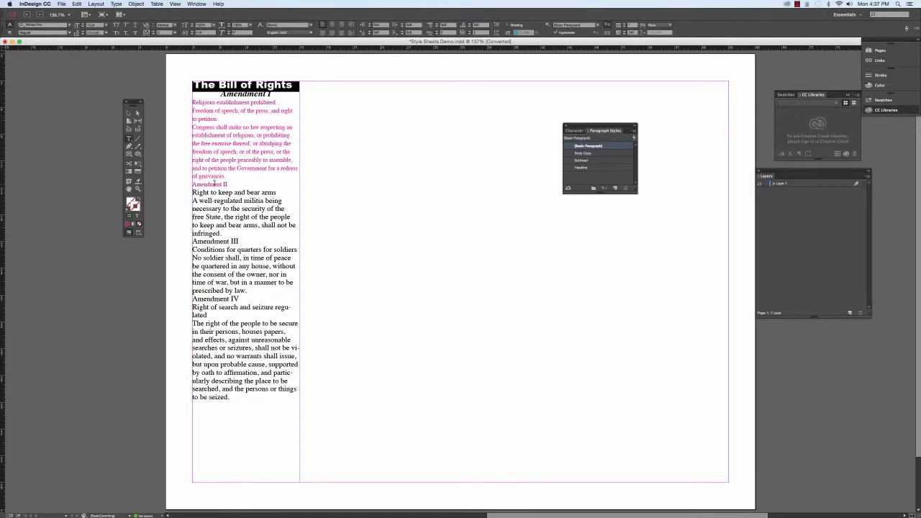
Apply the Subhead style to the Amendment II heading and the Body Copy style to the text beneath it
left_click_drag(231, 184, 192, 184)
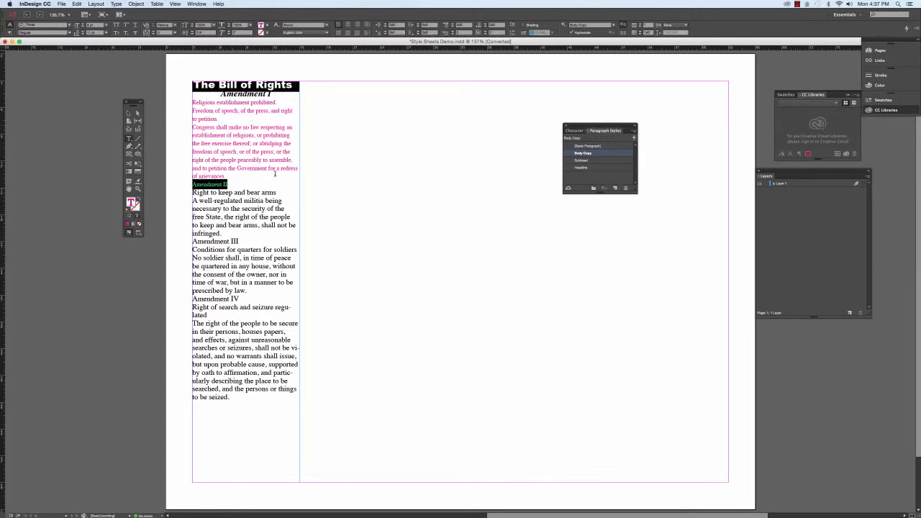
left_click(594, 161)
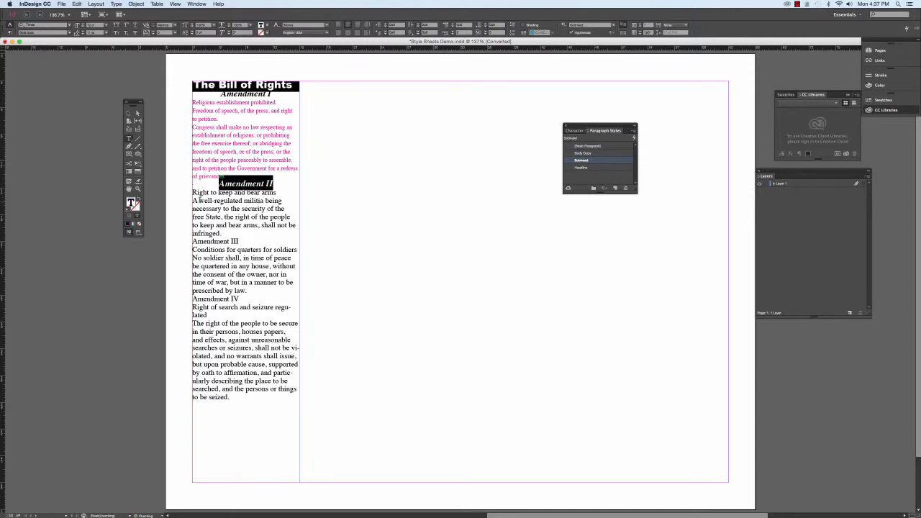
left_click(222, 233)
left_click_drag(223, 233, 189, 192)
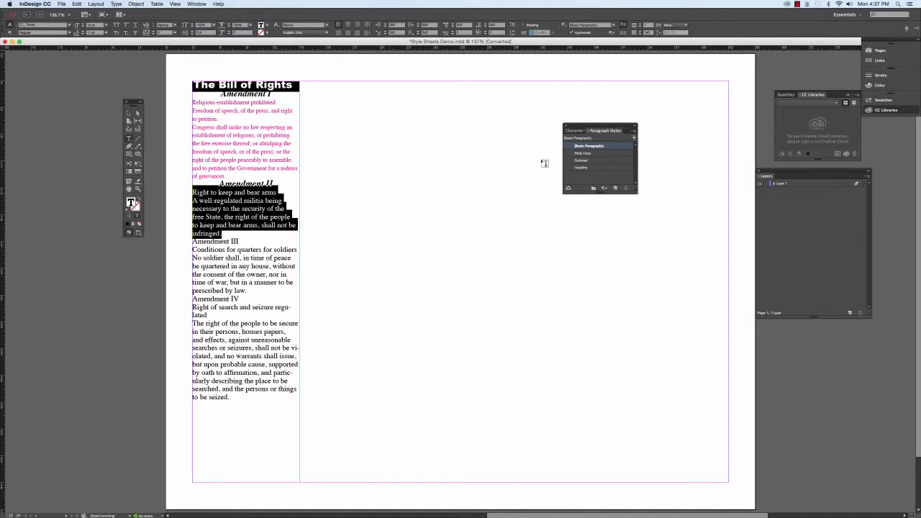
left_click(582, 153)
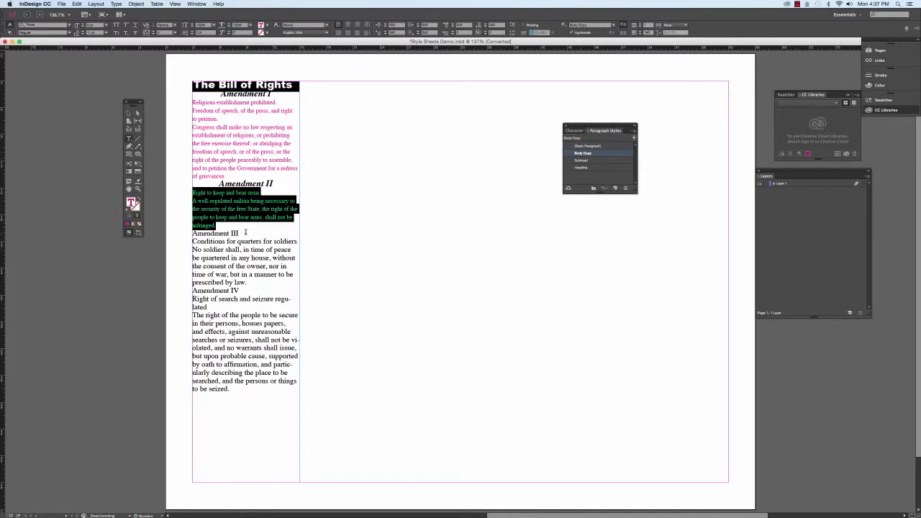
Apply the Subhead style to the Amendment III heading and Body Copy to the text from its first paragraph through the Amendment IV heading
left_click_drag(239, 233, 190, 233)
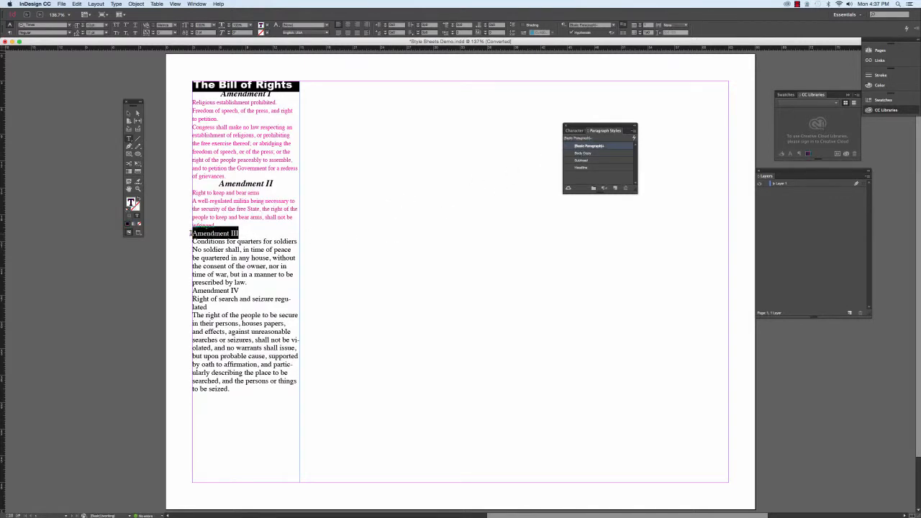
left_click(596, 161)
left_click_drag(245, 288, 193, 241)
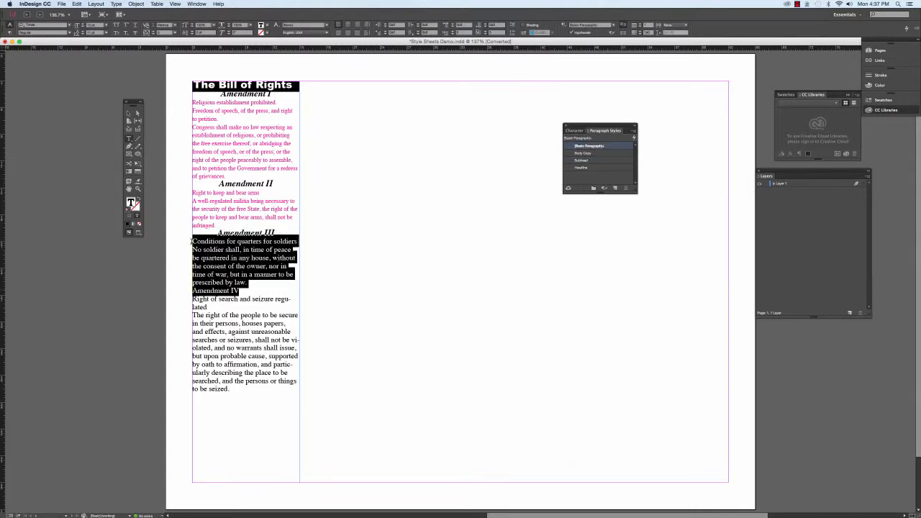
left_click(601, 154)
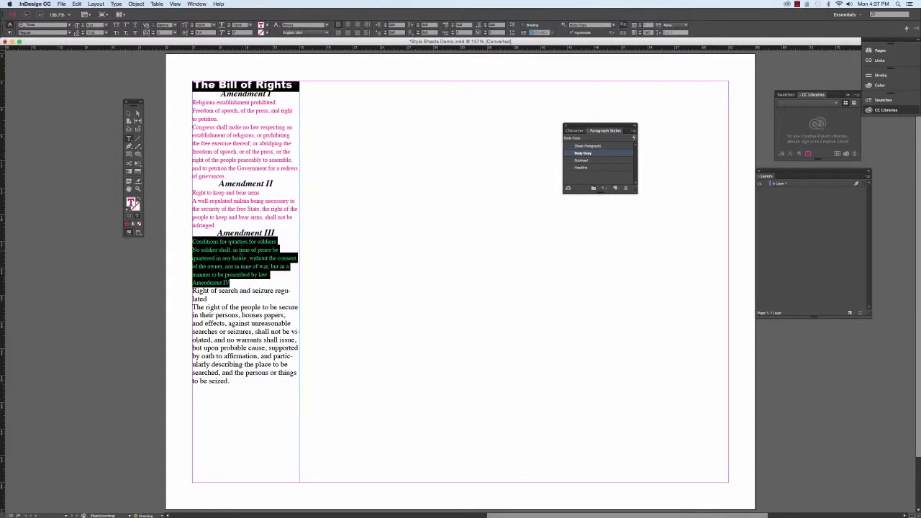
Apply the Subhead style to the Amendment IV heading and Body Copy to the remaining text below it, leaving the text frame deselected
left_click(231, 286)
left_click_drag(231, 282, 194, 283)
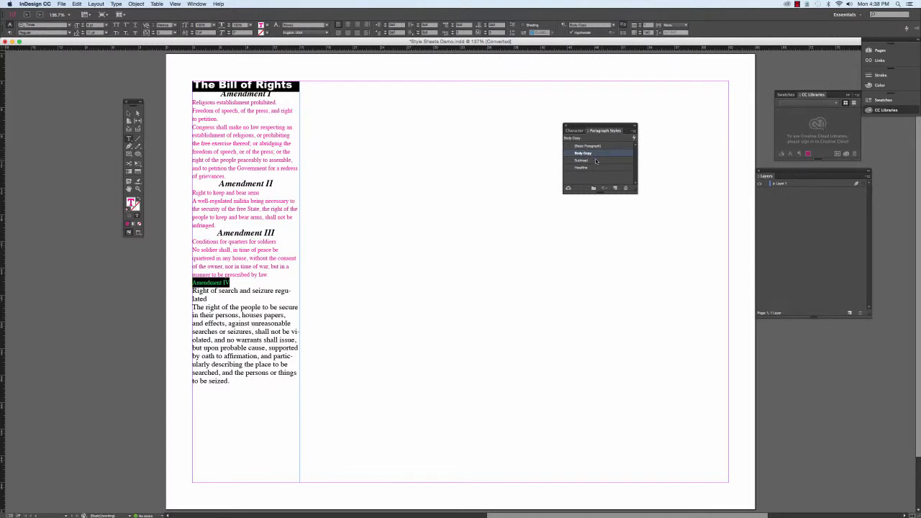
left_click(596, 160)
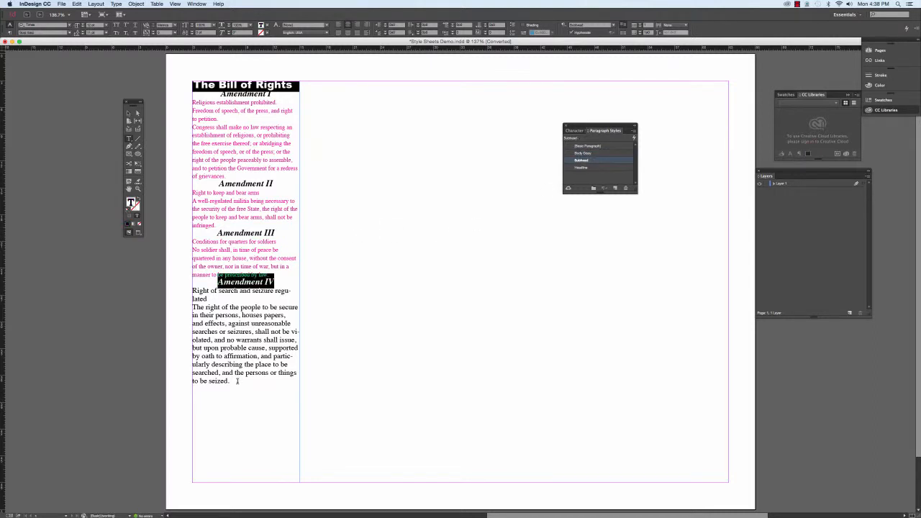
left_click_drag(238, 382, 192, 290)
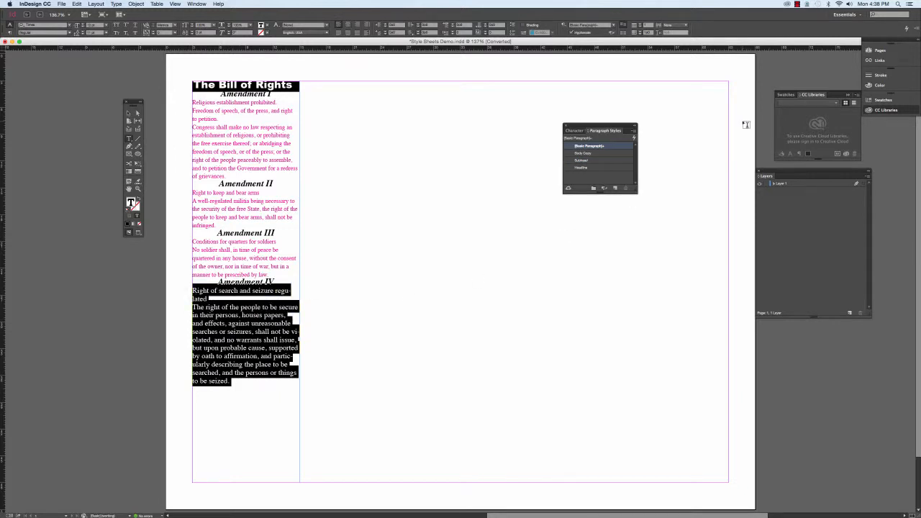
left_click(582, 154)
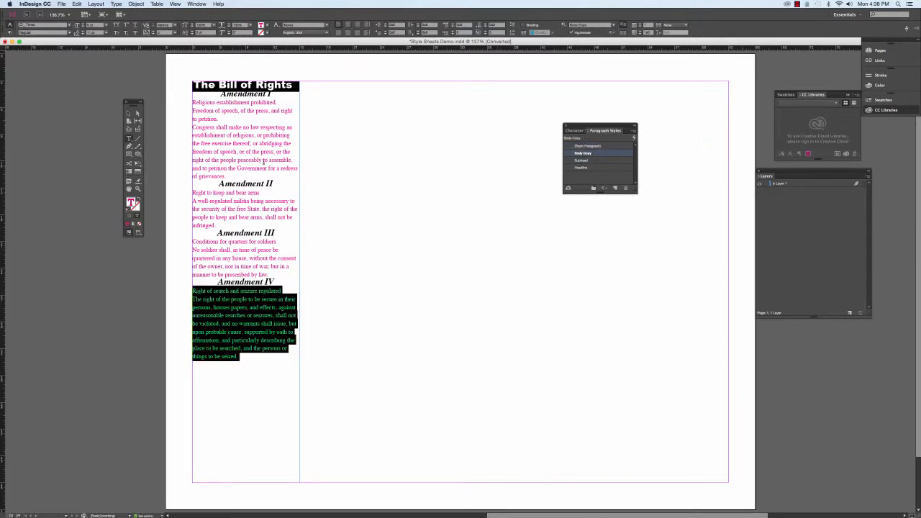
left_click(129, 113)
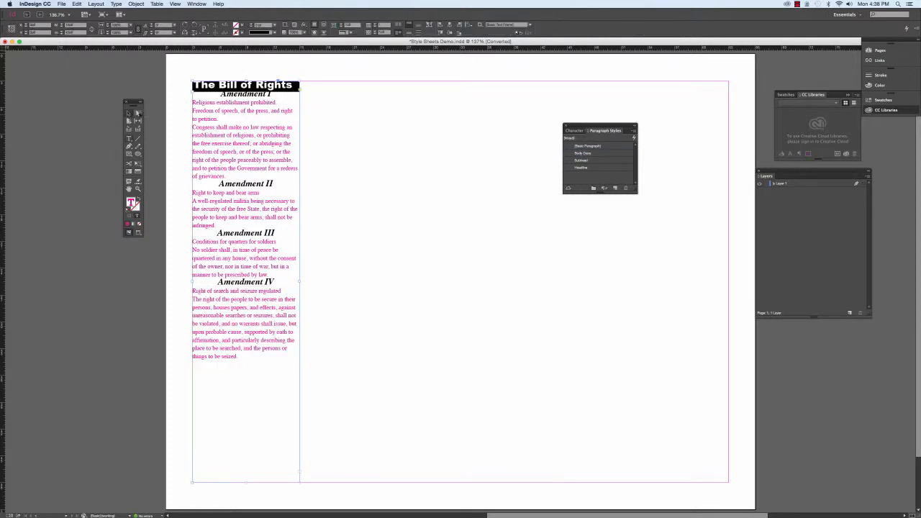
left_click(333, 146)
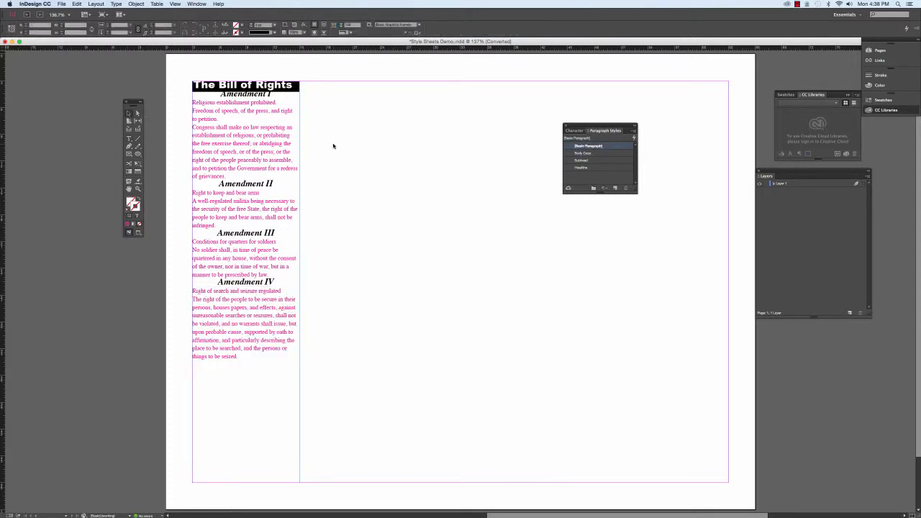